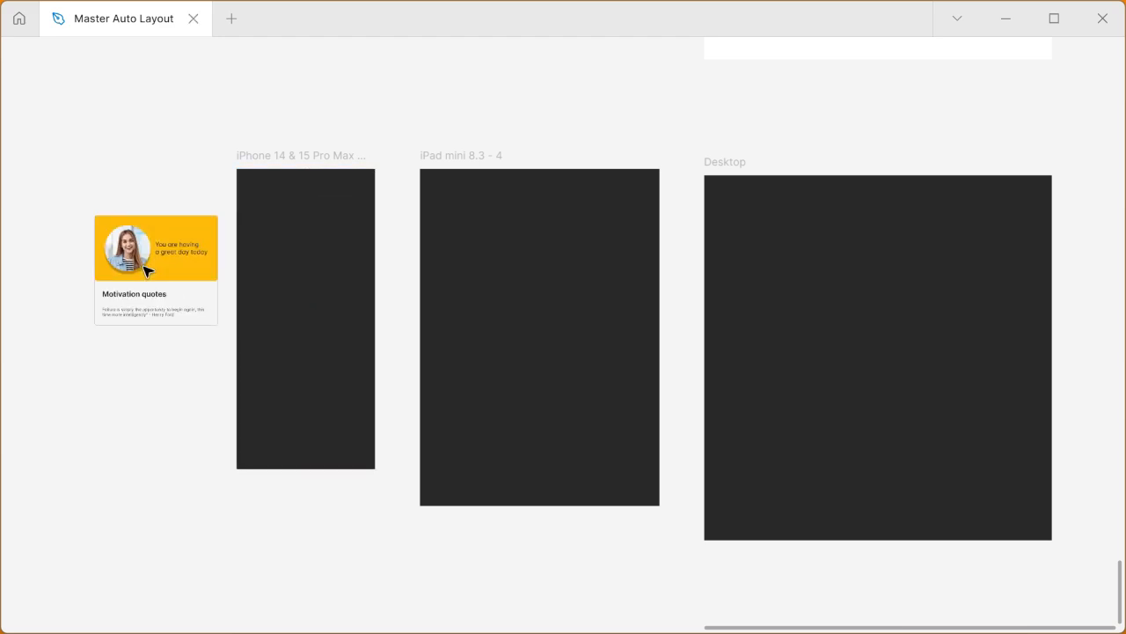
click(146, 270)
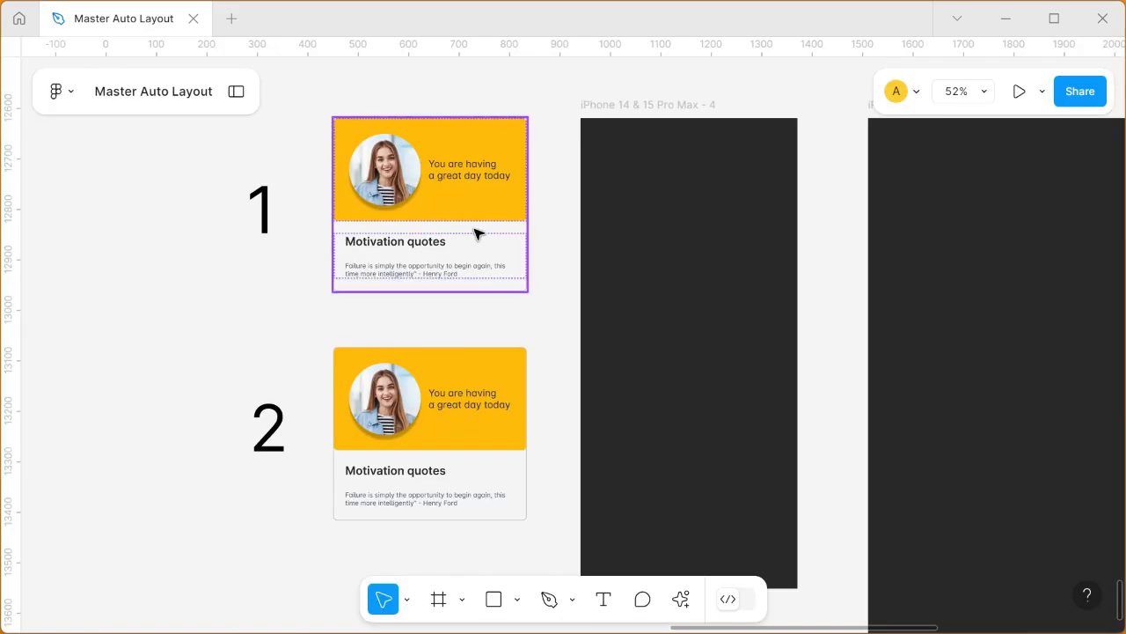
scroll(473, 233, up, 3)
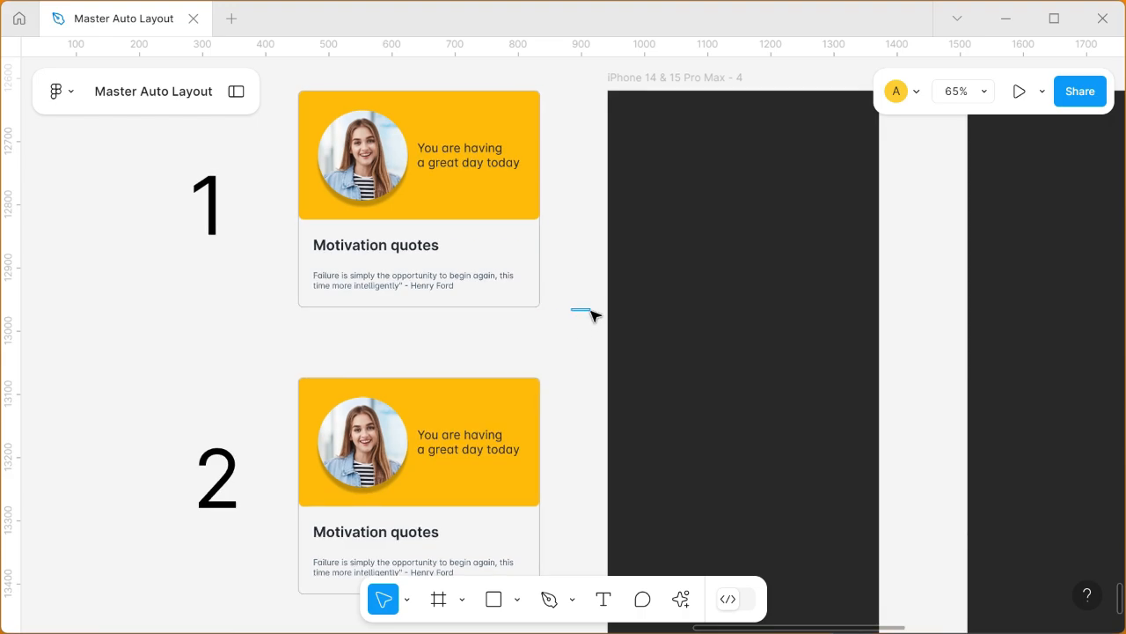
drag(558, 325, 587, 327)
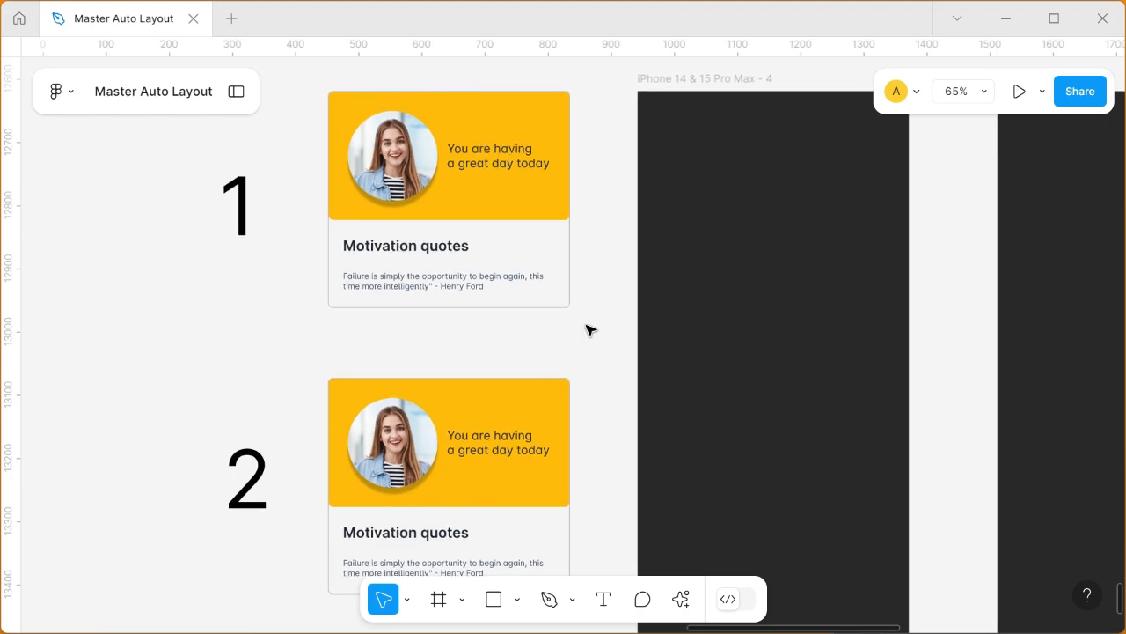
scroll(589, 330, down, 5)
Step: Shift the second card slightly on the canvas, keeping it beside the number 2 label
drag(772, 337, 370, 367)
click(231, 397)
mouse_move(238, 393)
mouse_down()
mouse_move(394, 377)
mouse_move(428, 390)
mouse_move(565, 384)
mouse_move(232, 387)
mouse_up()
Step: Try the first card inside the iPad mini 8.3 - 4 frame and return it beside the number 1 label
click(277, 259)
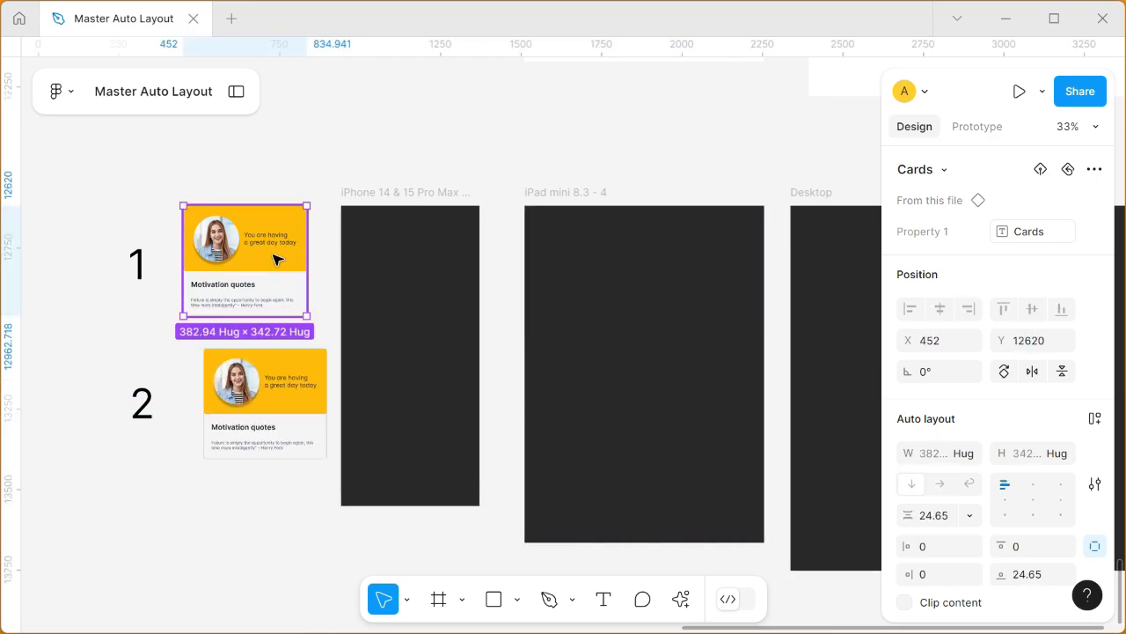
drag(279, 269, 570, 294)
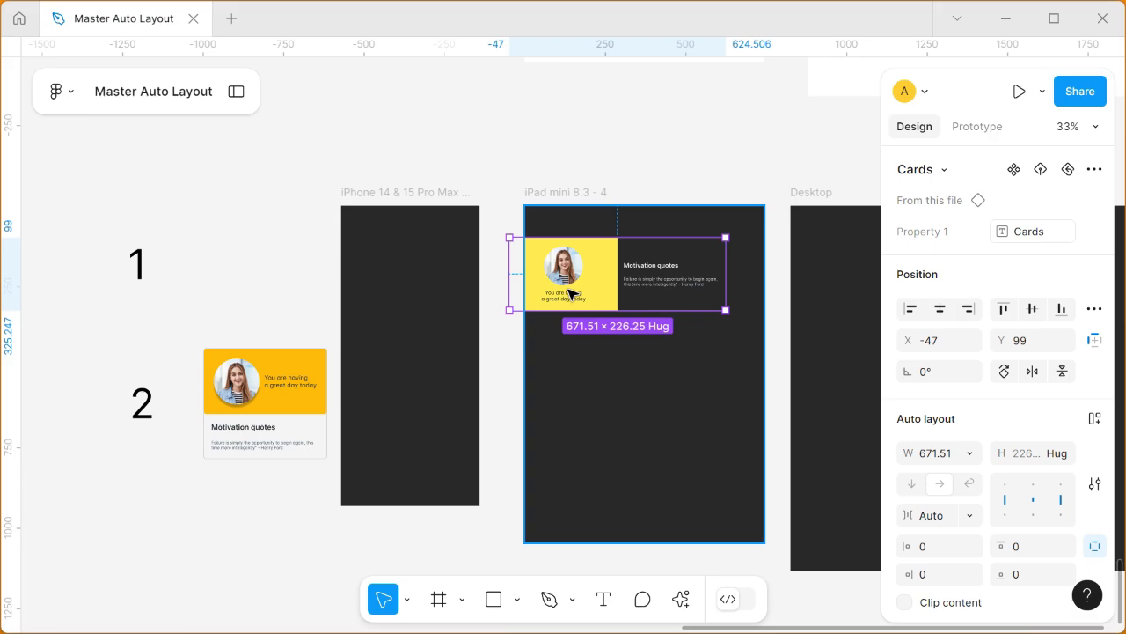
drag(571, 294, 251, 259)
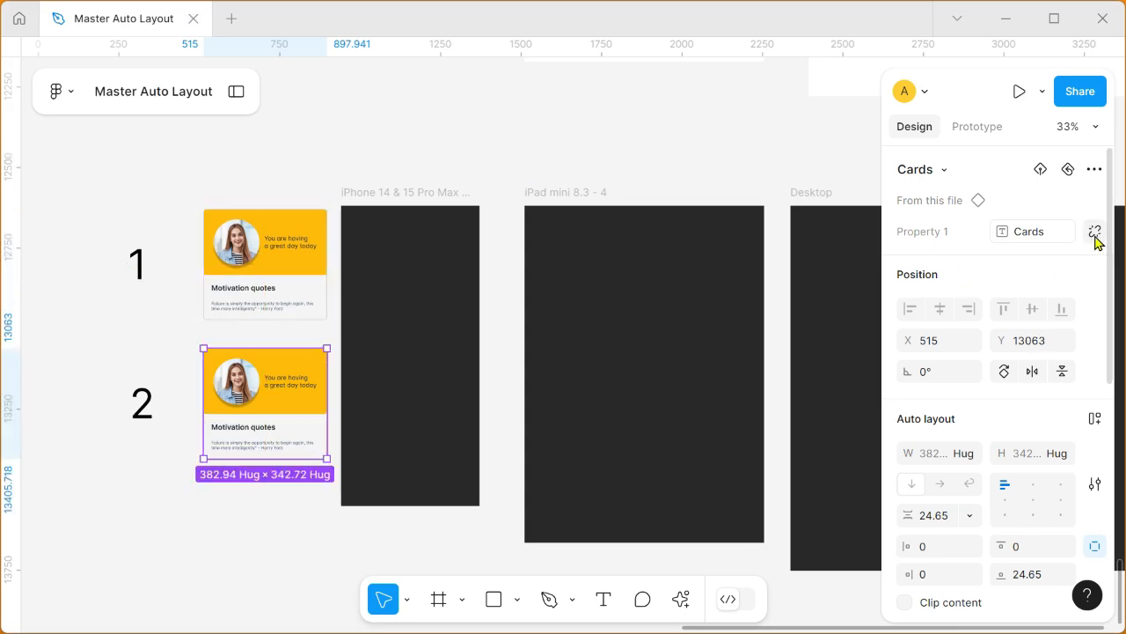
Step: Examine the selection colors of the second card for comparison with the first card
scroll(1089, 391, down, 3)
scroll(1089, 392, down, 3)
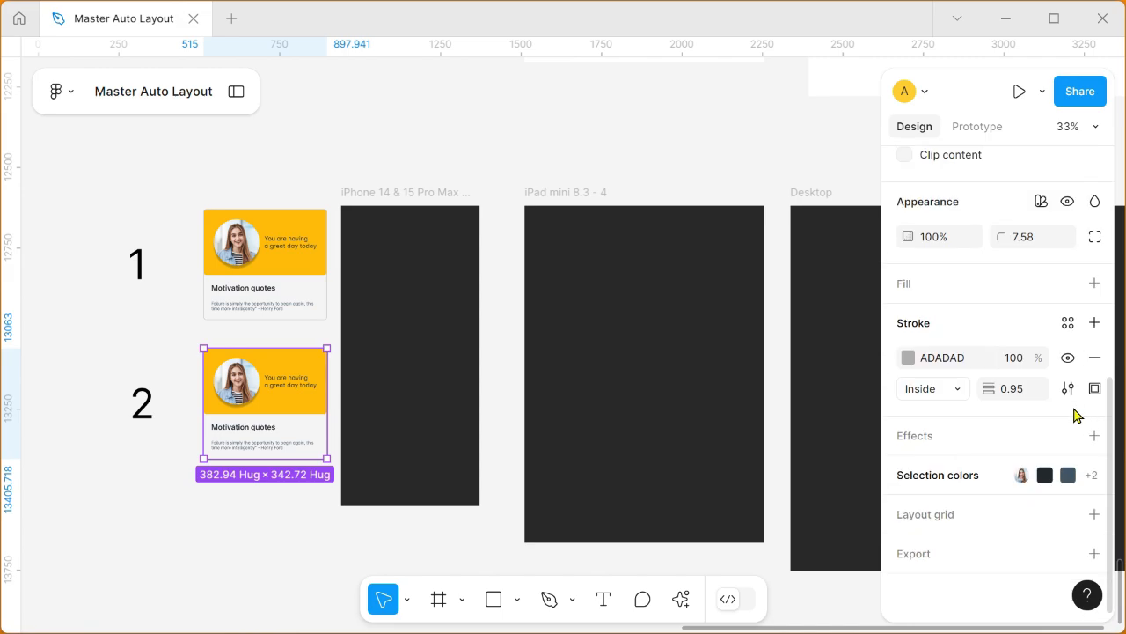
click(891, 477)
scroll(1012, 432, down, 2)
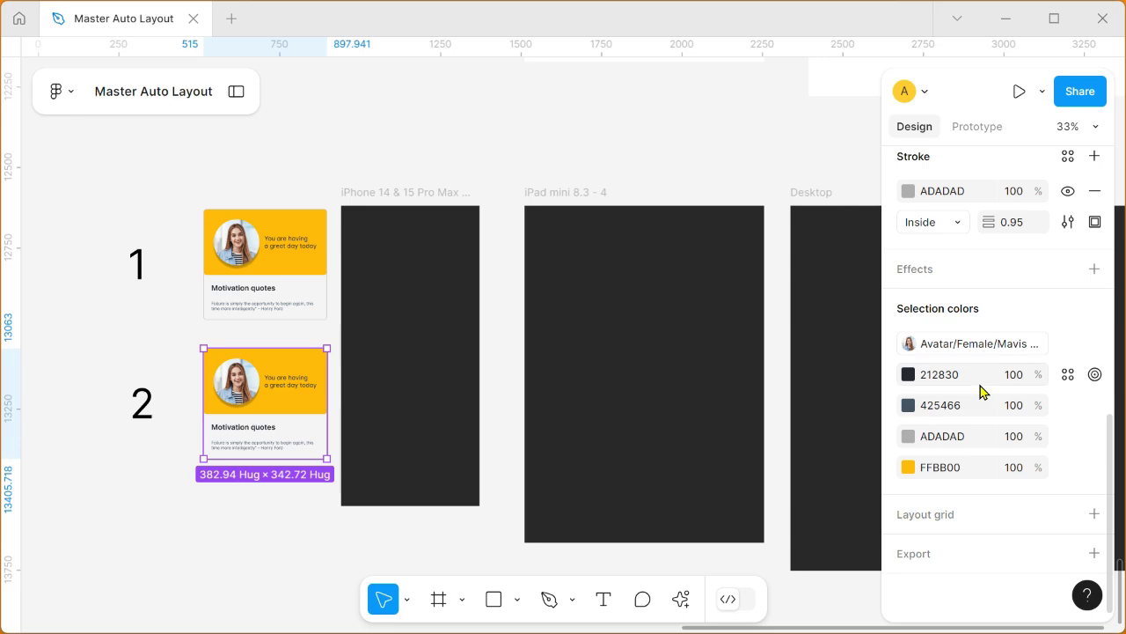
click(262, 284)
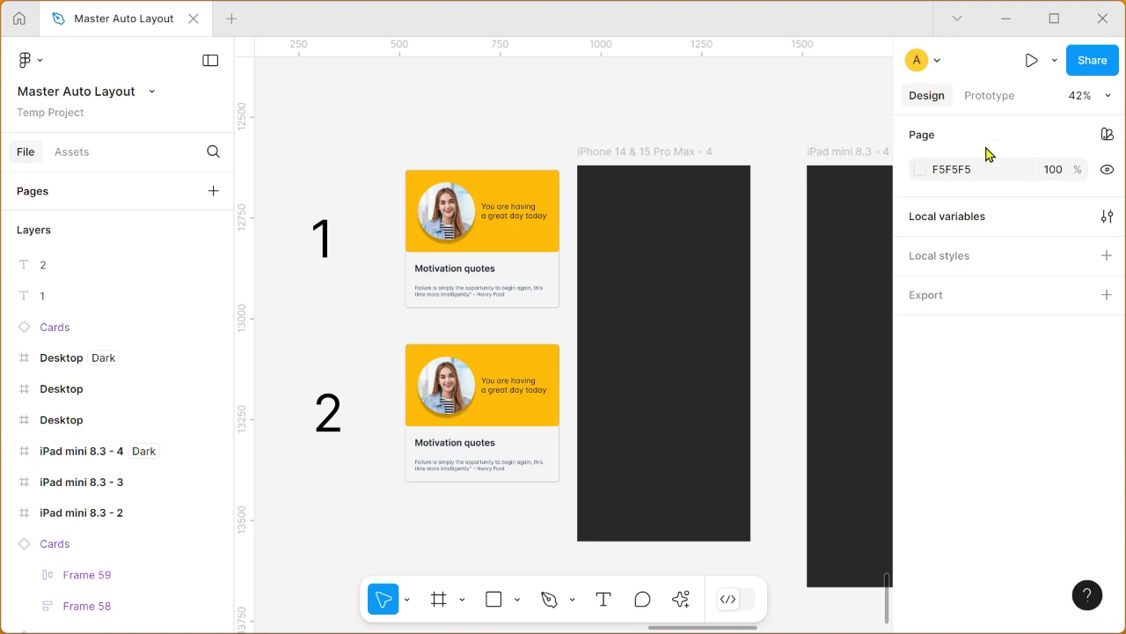
Step: Open the local variables and enlarge their window to view the modes of the Sementic tokens collection
click(943, 223)
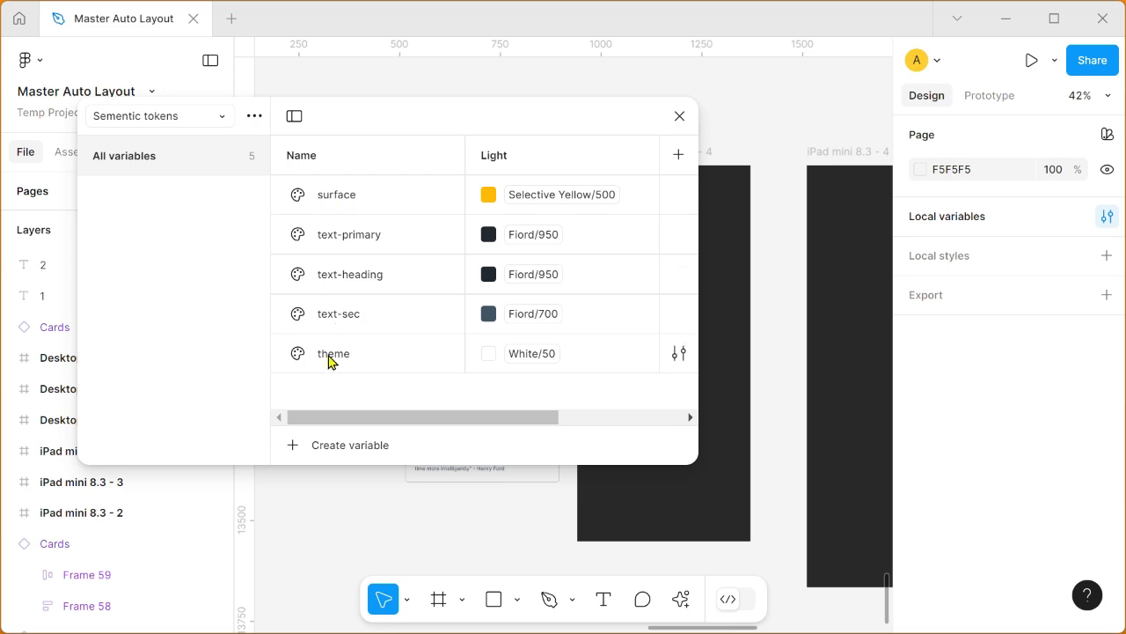
mouse_move(370, 422)
mouse_down()
mouse_move(399, 429)
mouse_move(377, 427)
mouse_up()
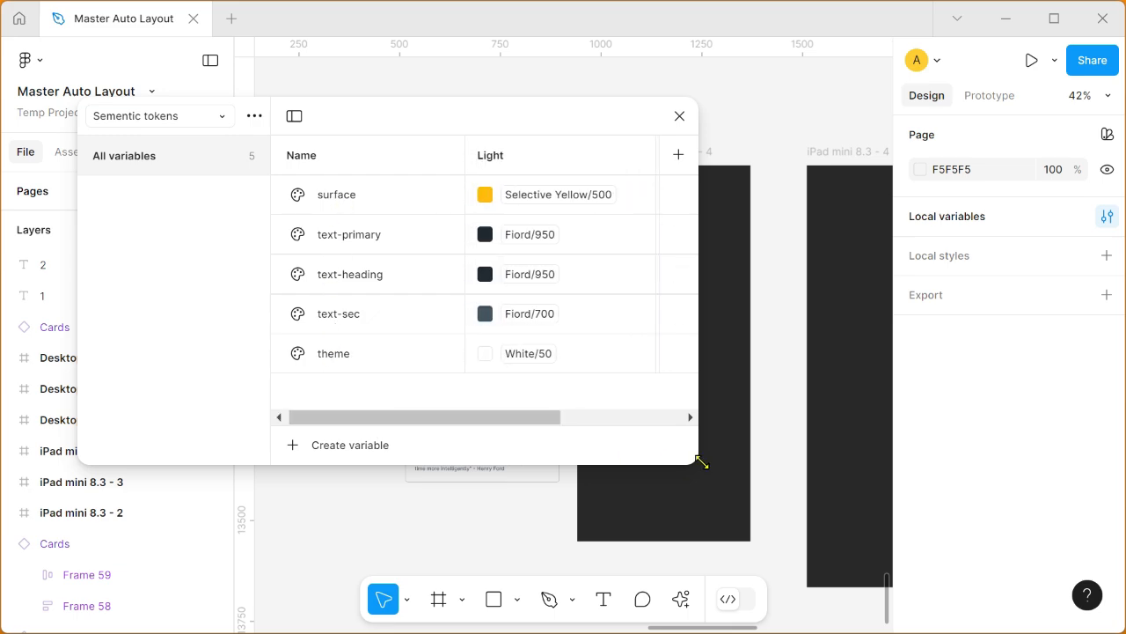
drag(699, 463, 936, 480)
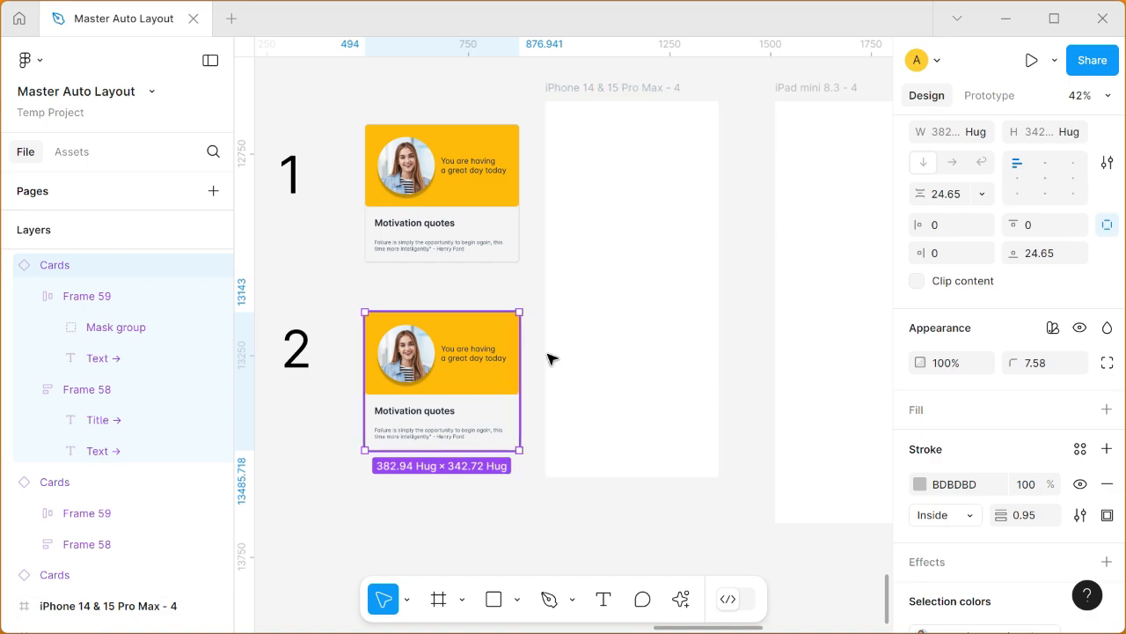
Step: Apply the surface variable to the fill of the yellow header frame in the second card
scroll(1007, 347, down, 5)
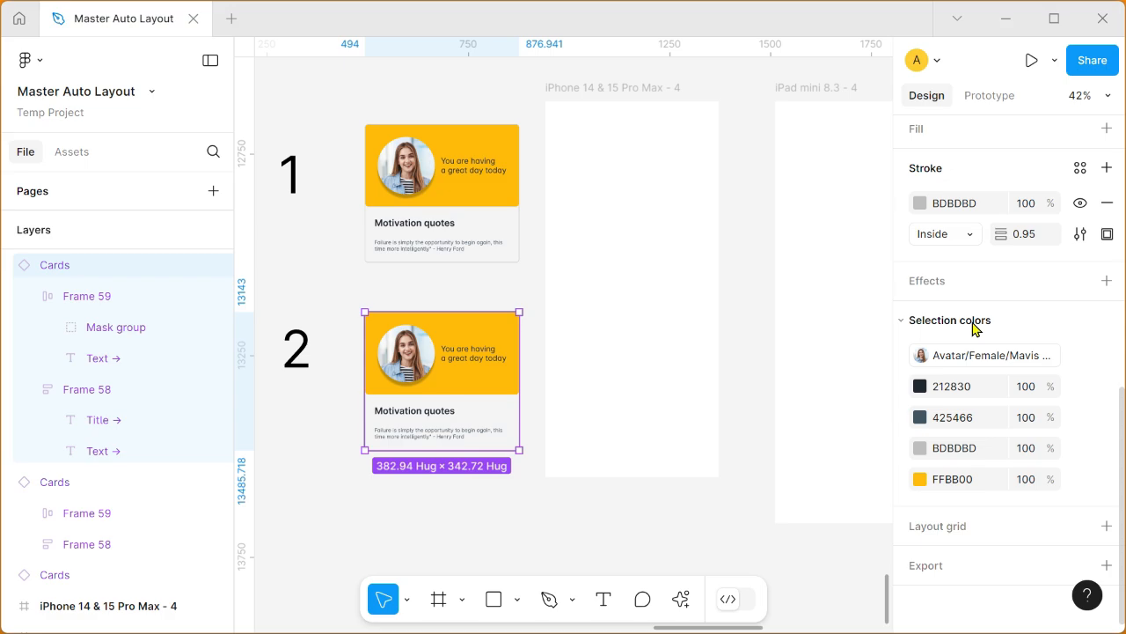
click(528, 503)
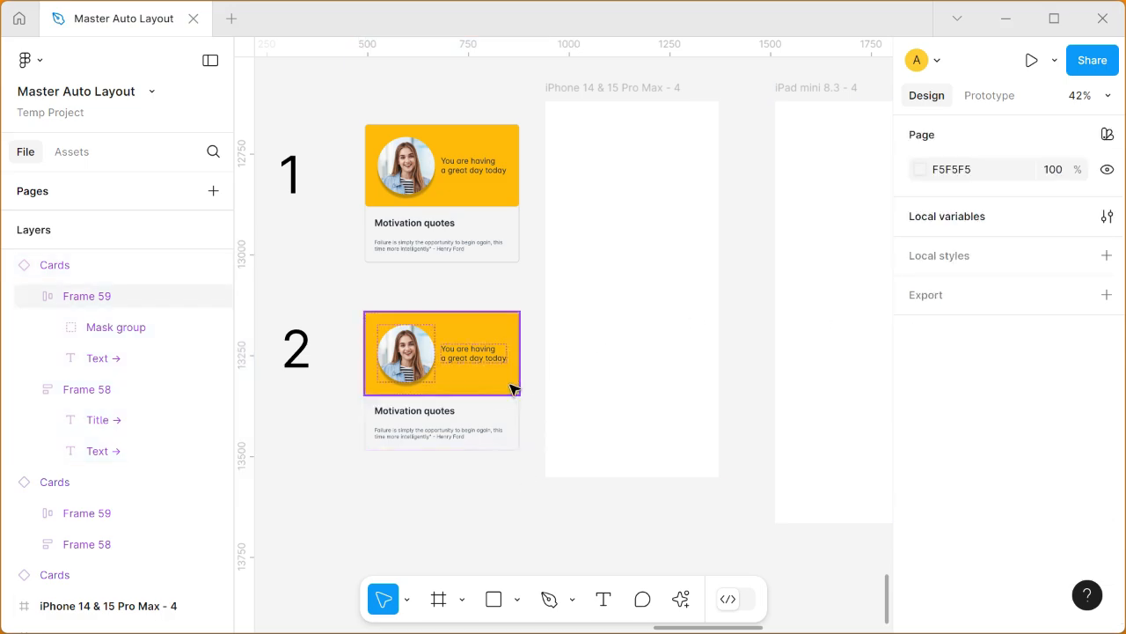
ctrl+click(513, 387)
scroll(1011, 442, down, 5)
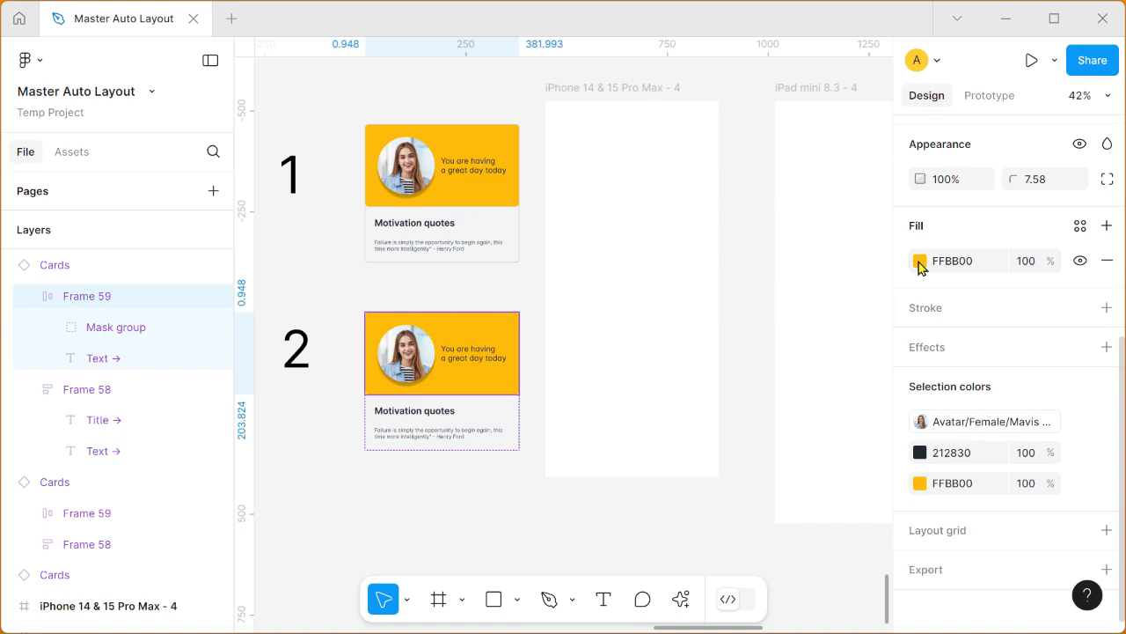
click(920, 262)
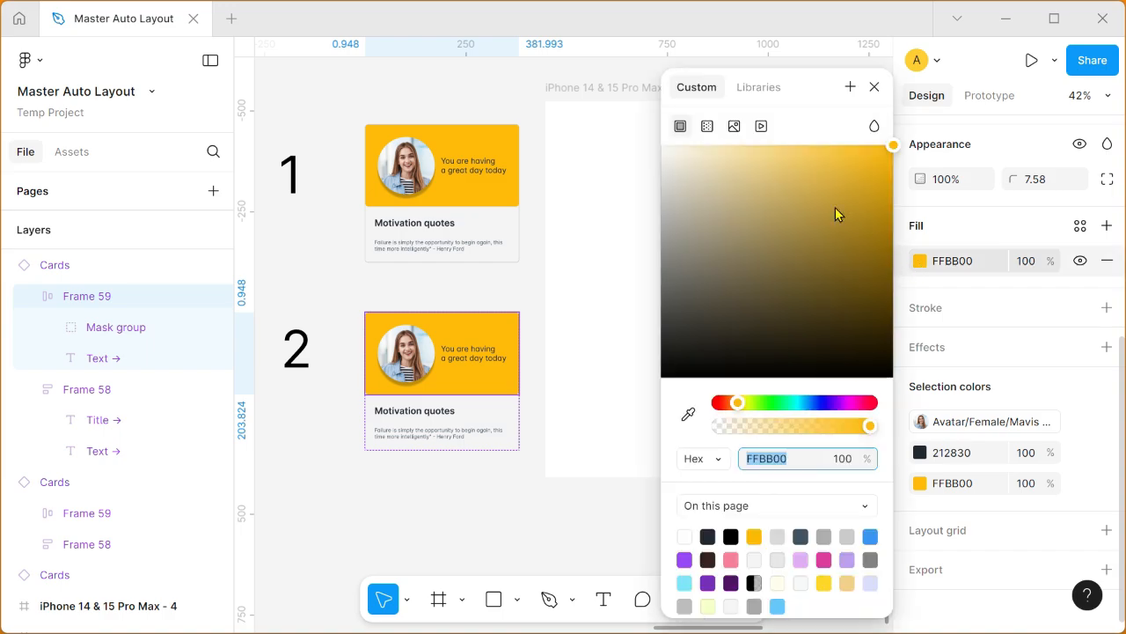
click(759, 91)
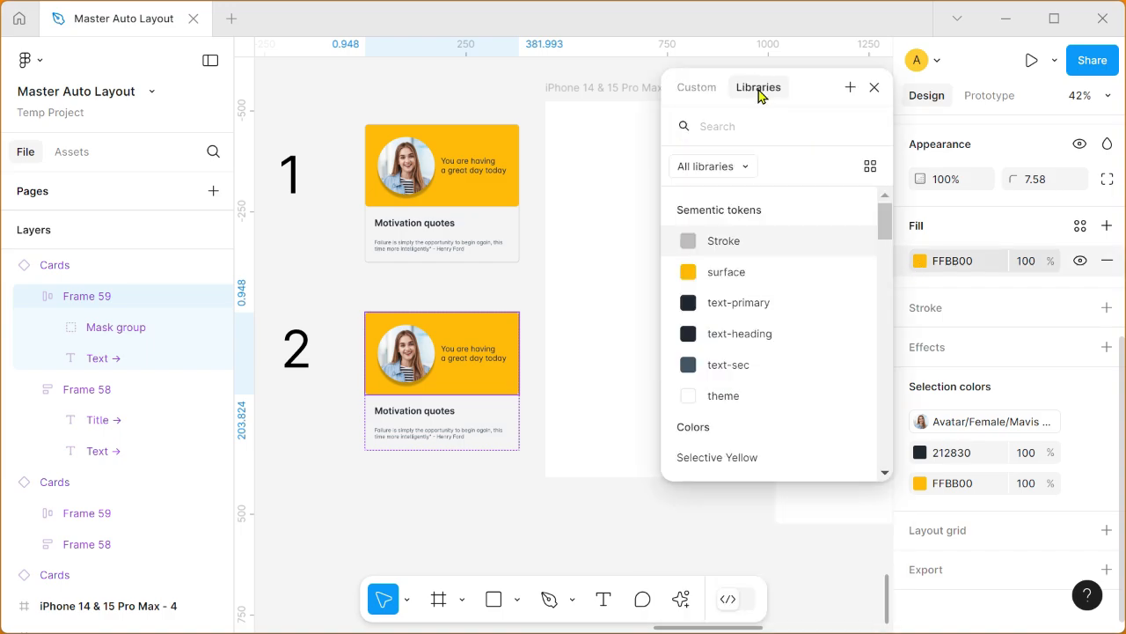
click(761, 271)
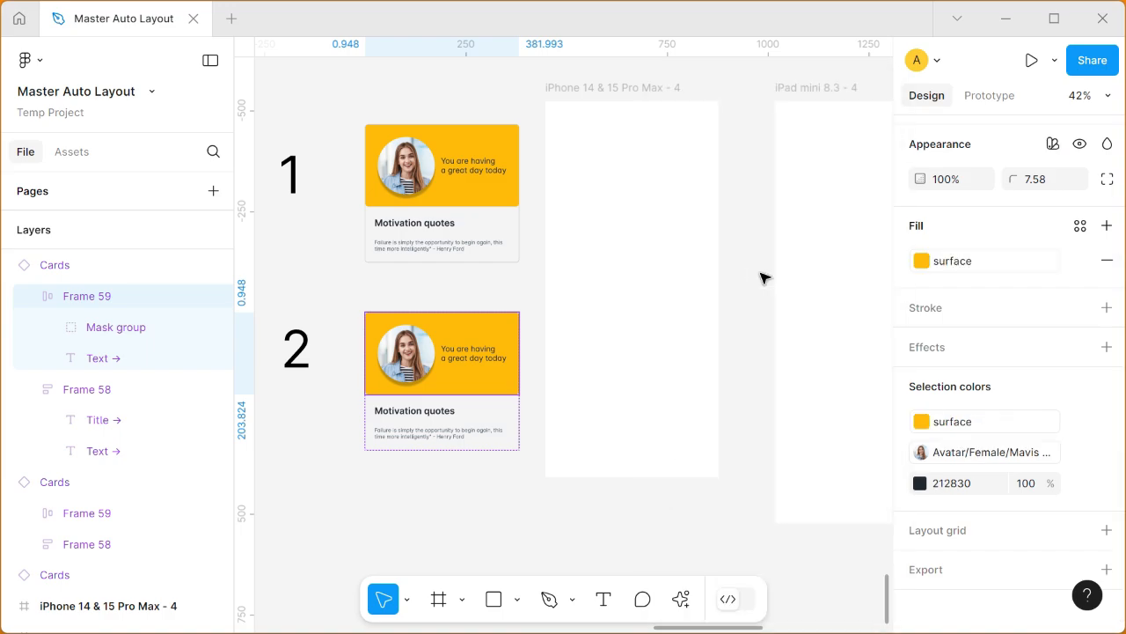
Step: Apply the text-primary variable to the fill of the "You are having a great day today" text in the second card
click(488, 359)
click(920, 440)
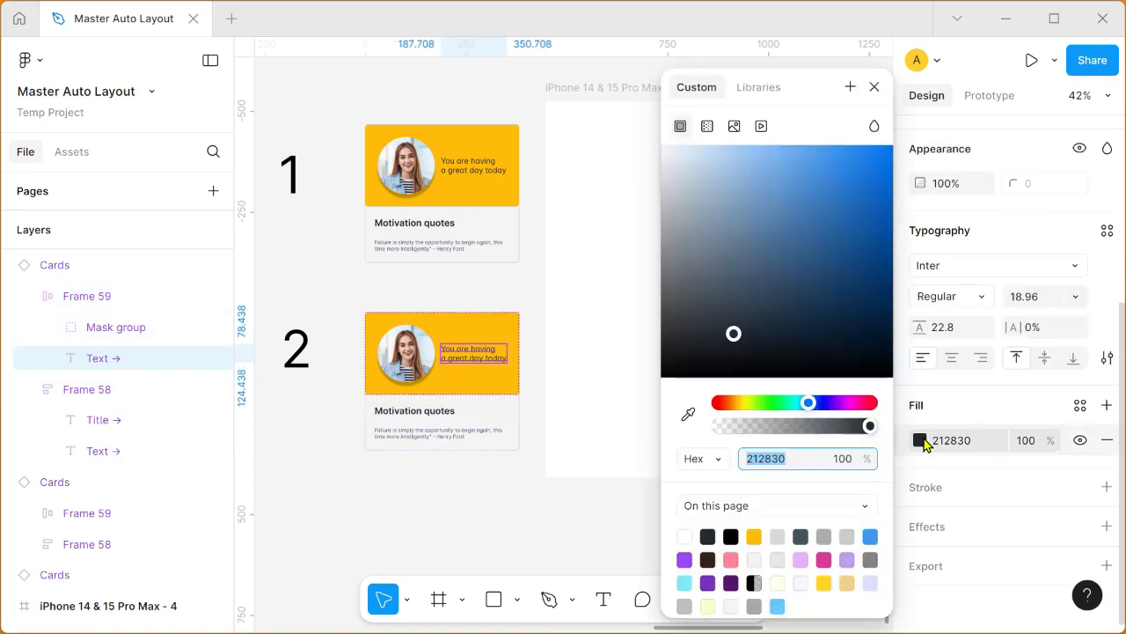
click(767, 87)
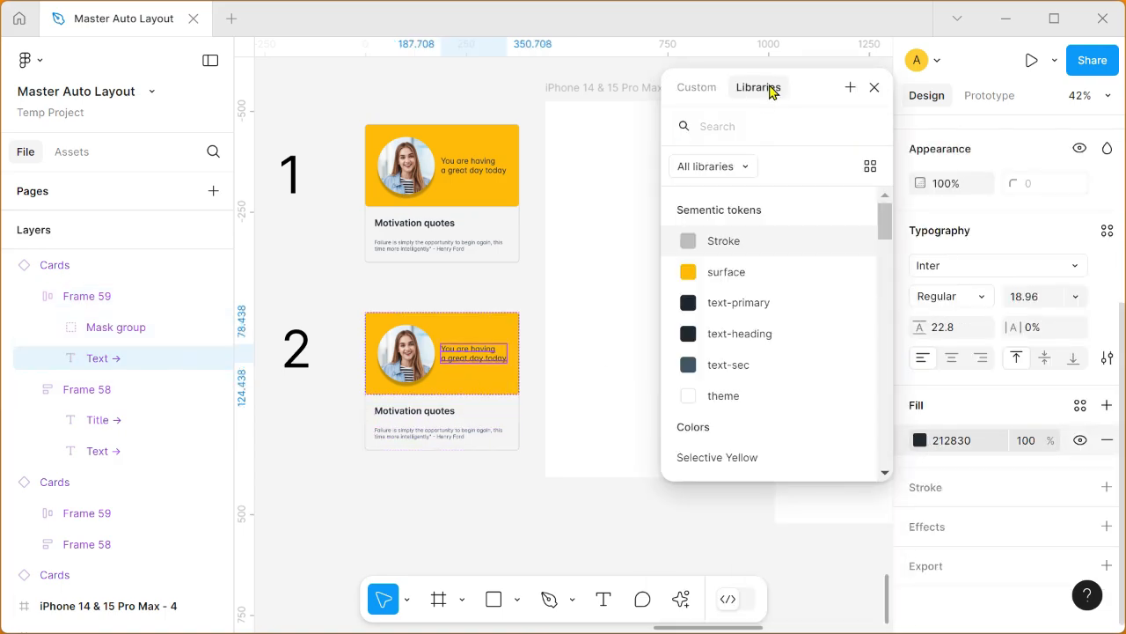
click(812, 301)
Step: Apply the text-heading variable to the fill of the "Motivation quotes" title in the second card
click(435, 444)
click(443, 416)
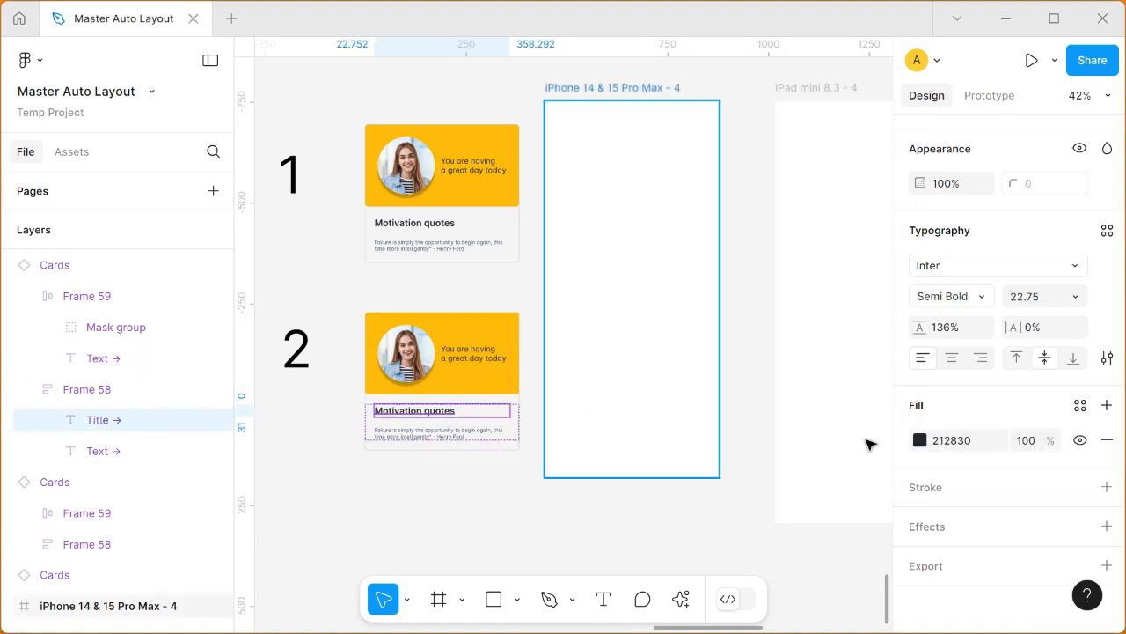
click(921, 440)
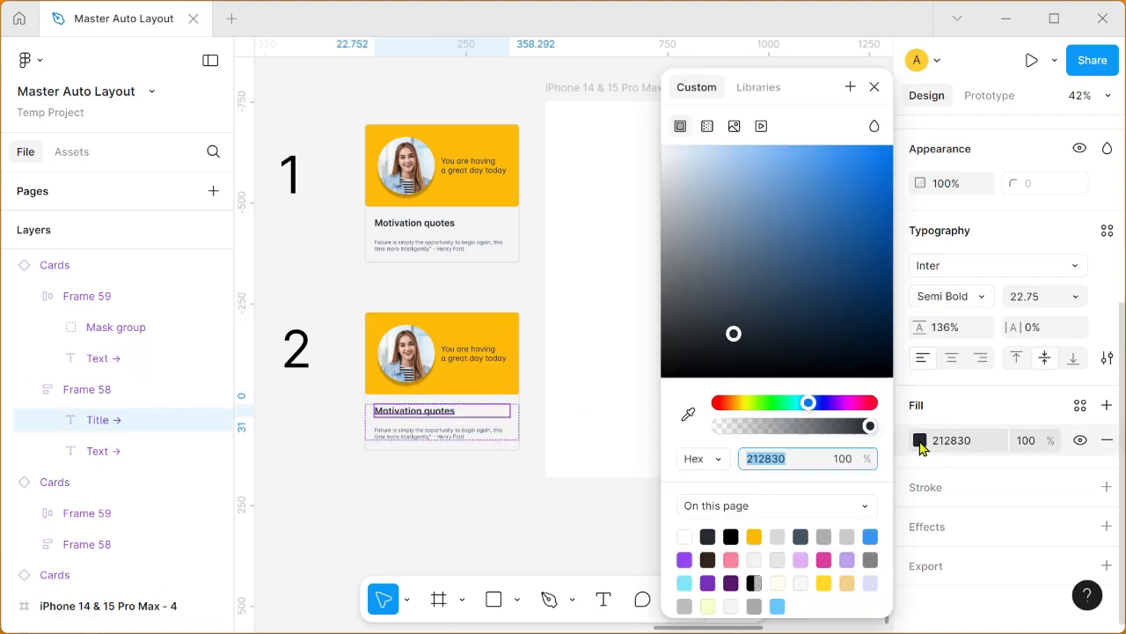
click(767, 93)
click(770, 341)
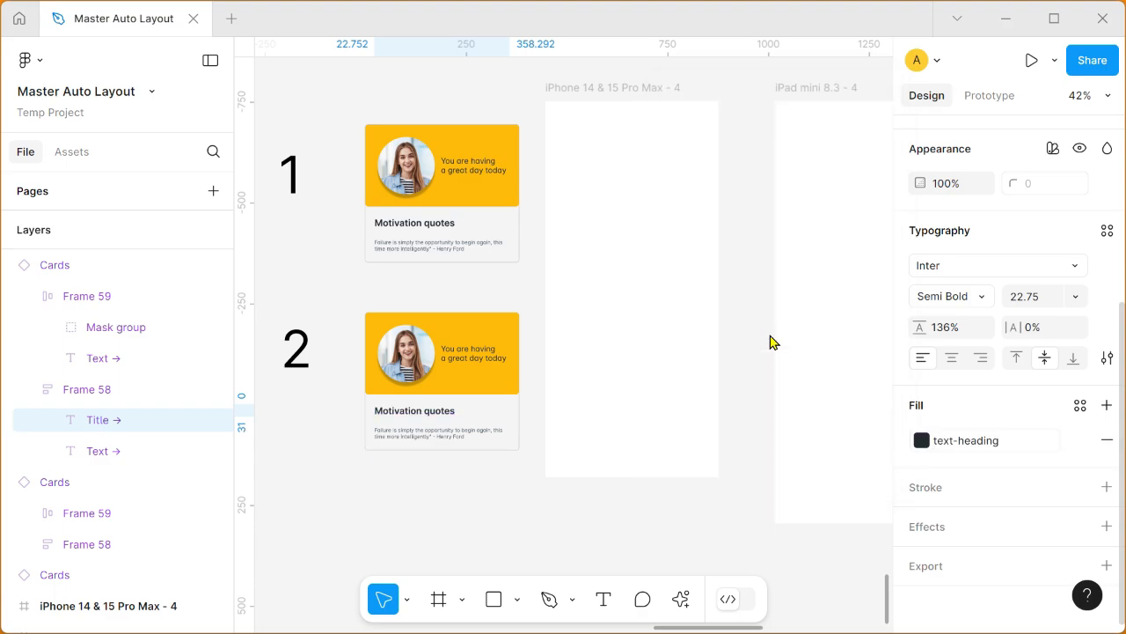
Step: Apply the text-sec variable to the fill of the quote text under the second card's title
click(453, 435)
click(920, 440)
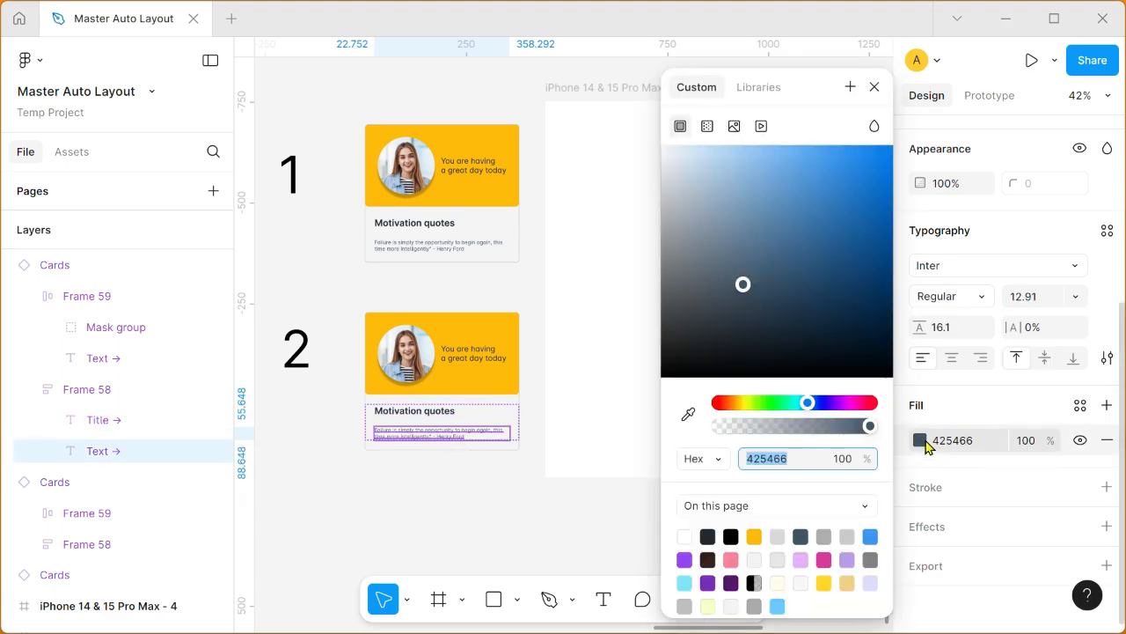
click(771, 92)
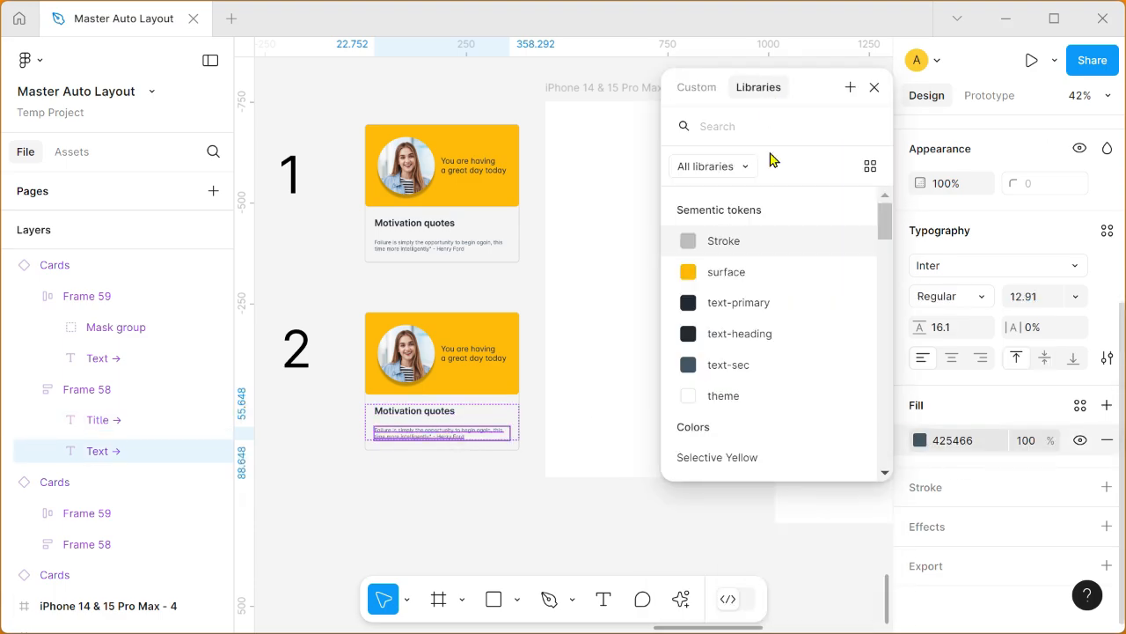
click(768, 373)
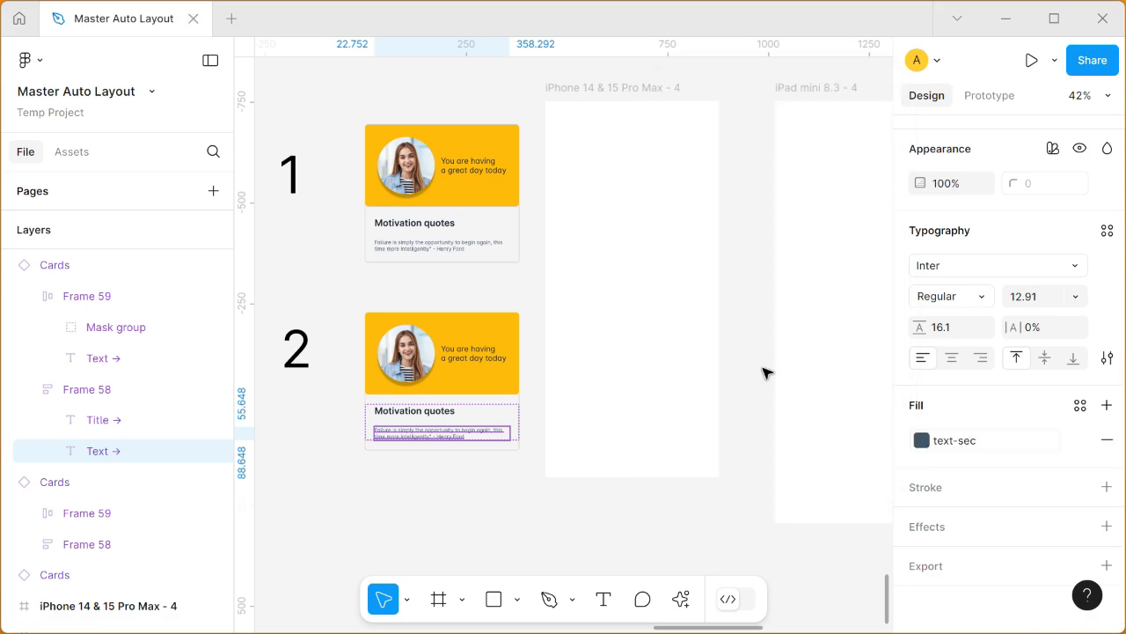
Step: Apply the Stroke variable to the outline color of the second Cards instance
click(482, 331)
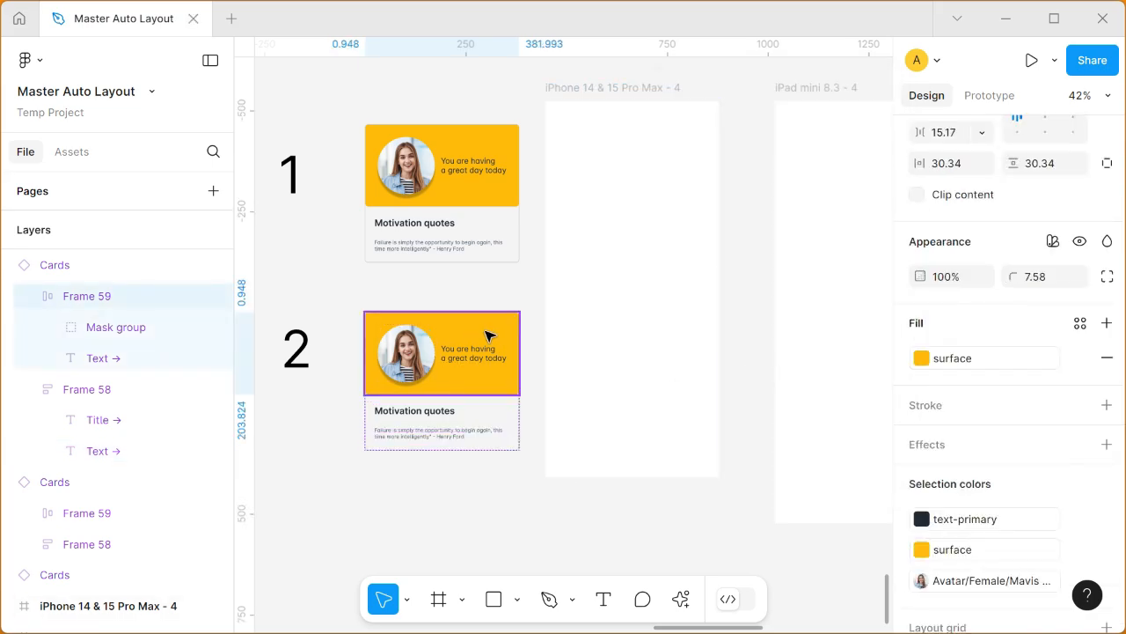
click(87, 278)
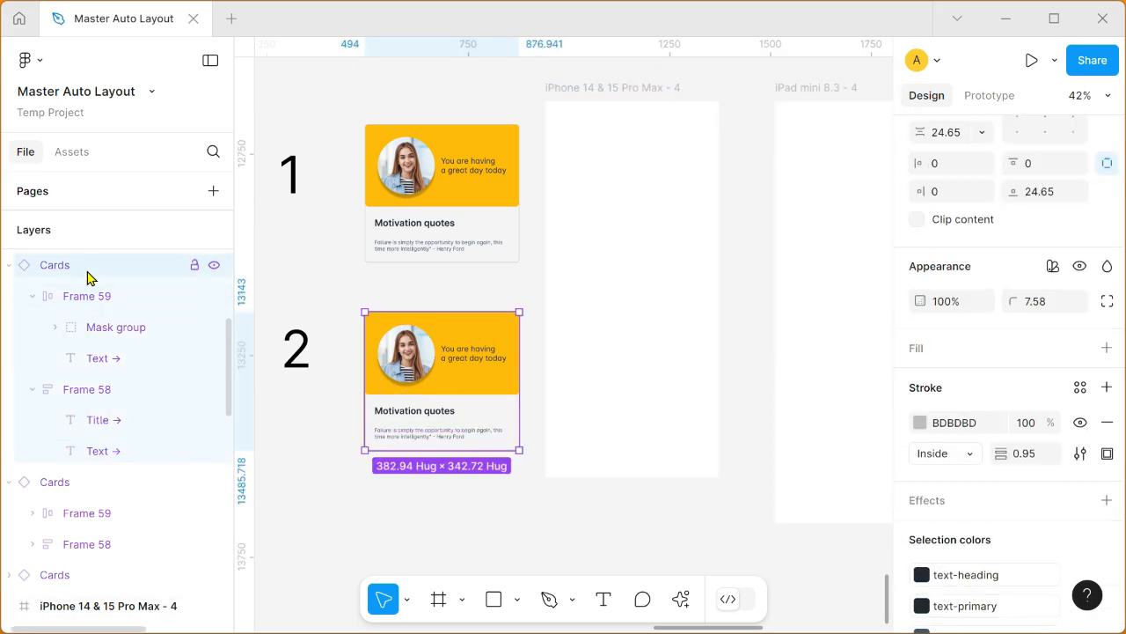
scroll(1025, 478, down, 5)
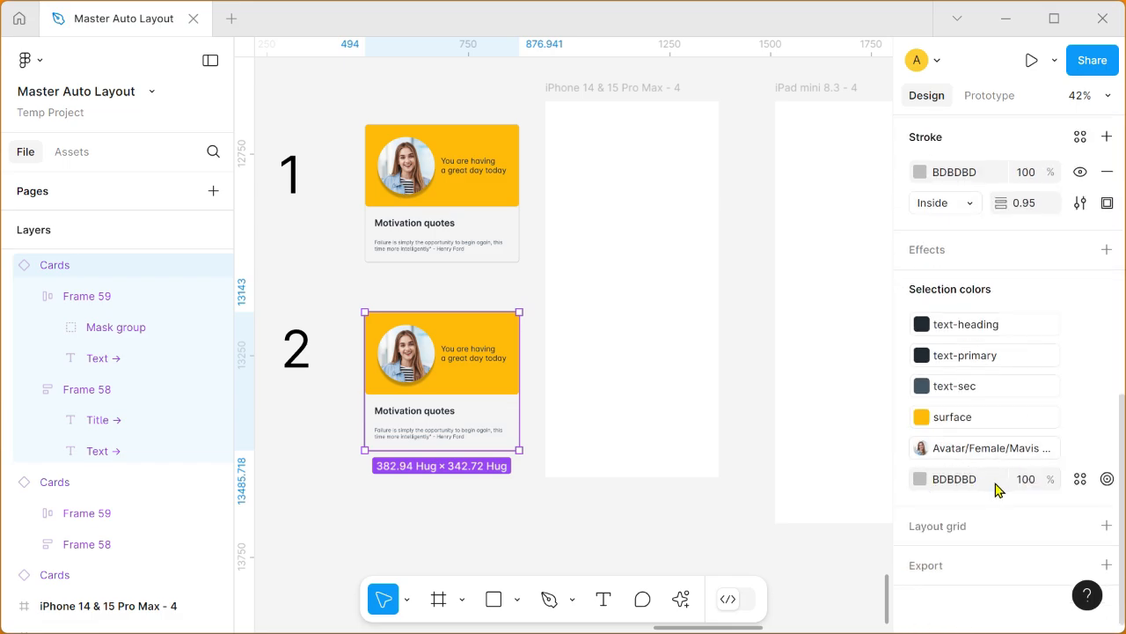
click(921, 480)
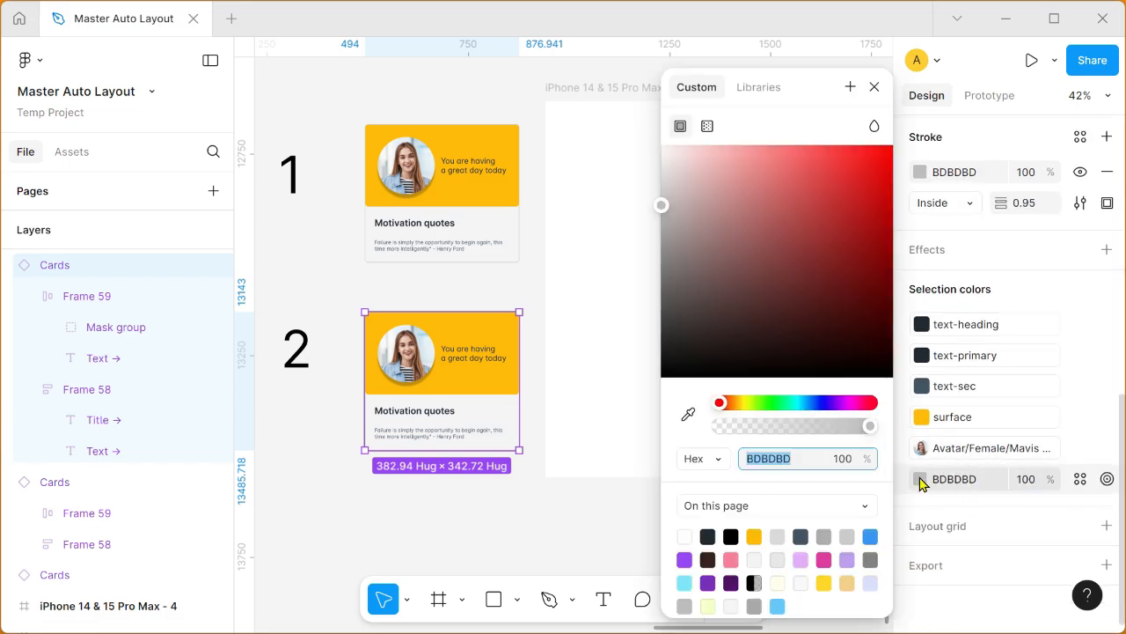
click(755, 94)
click(749, 251)
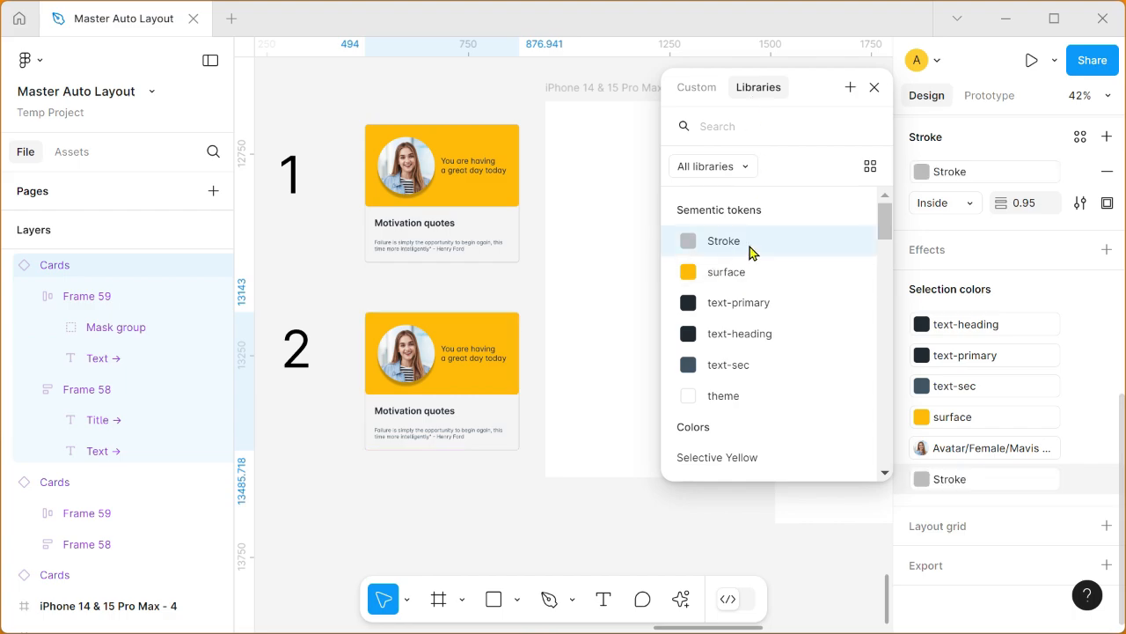
click(499, 513)
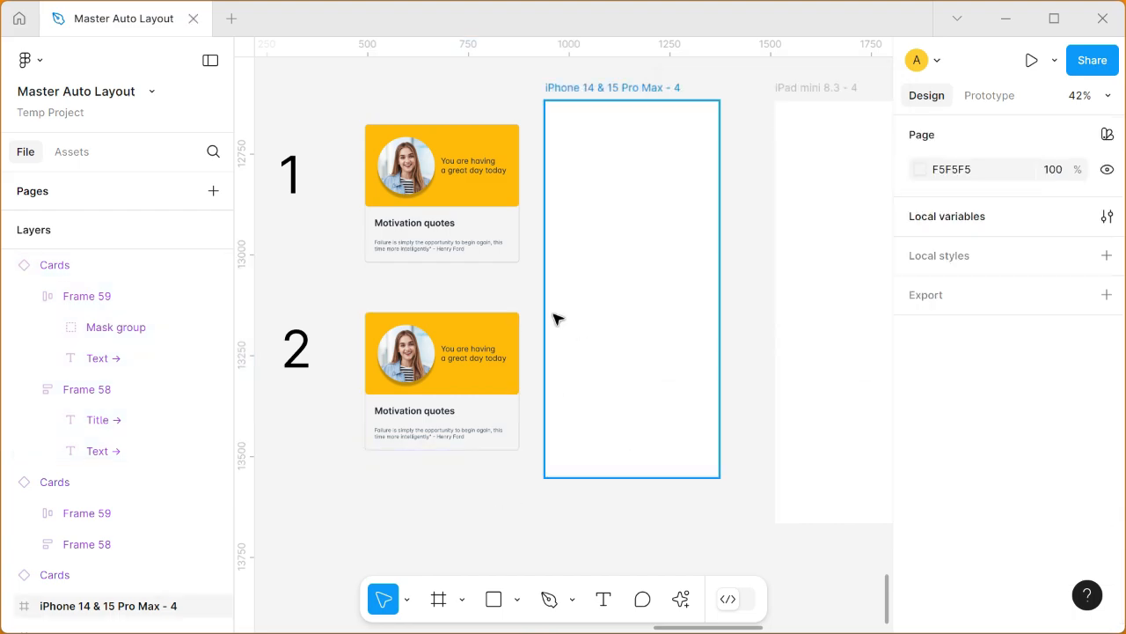
Step: Try the second card inside the iPhone 14 & 15 Pro Max - 4 frame and move it back out
scroll(534, 354, up, 2)
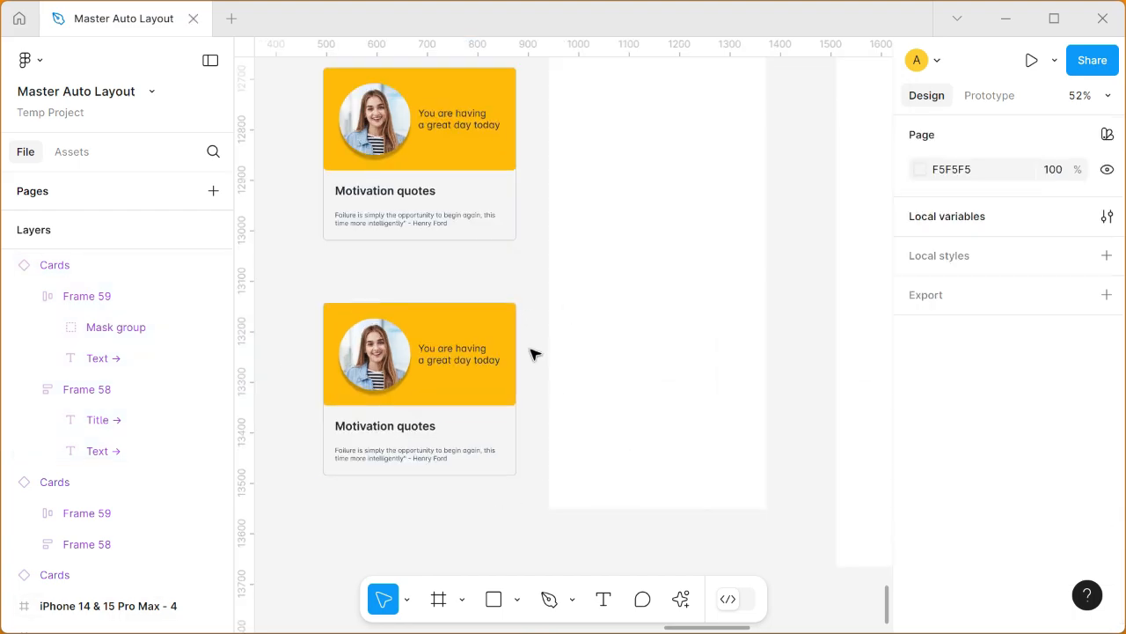
click(435, 352)
drag(419, 327, 661, 284)
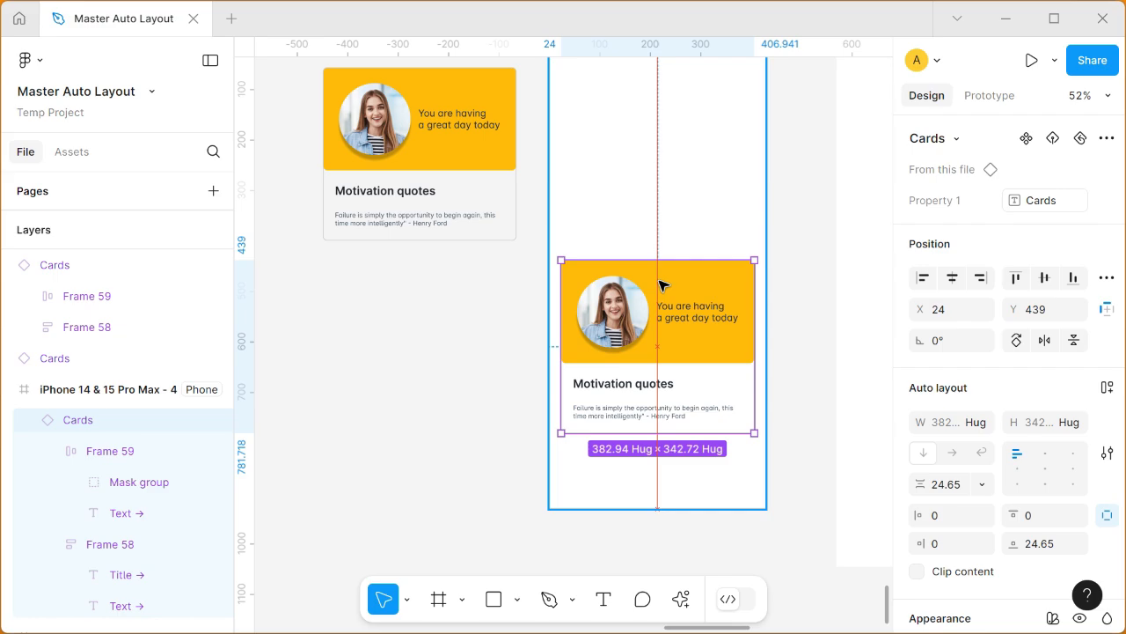
drag(661, 284, 435, 301)
Step: Apply the theme variable to the fill of the iPhone 14 & 15 Pro Max - 4 frame and set its Sementic tokens mode to Dark
scroll(753, 349, up, 5)
drag(758, 180, 669, 101)
click(543, 183)
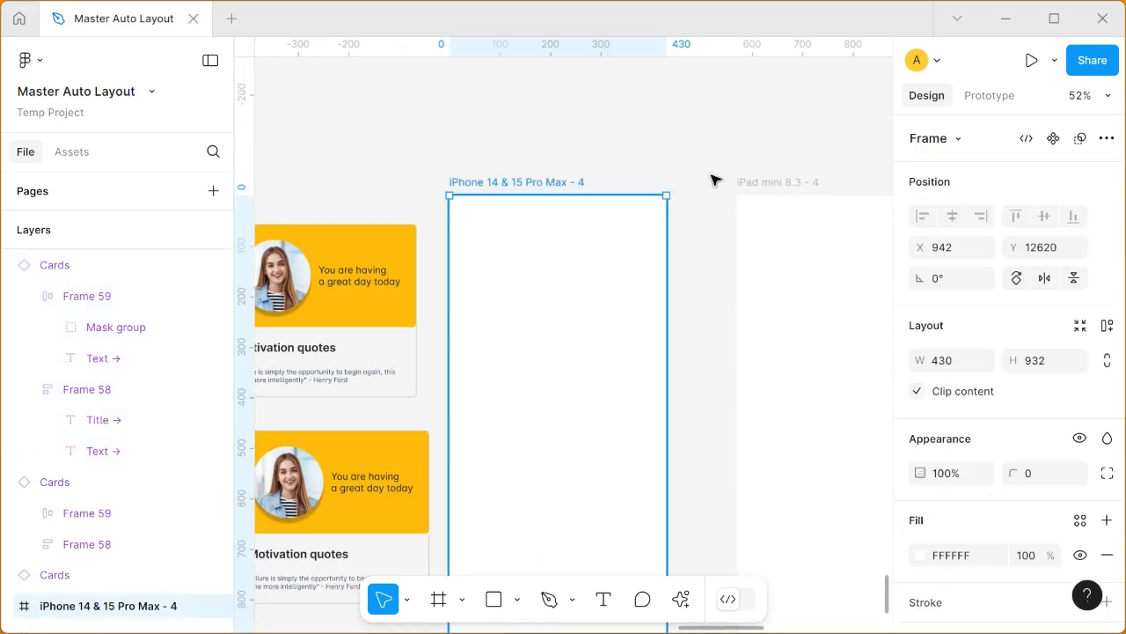
scroll(713, 179, down, 3)
scroll(1003, 316, down, 3)
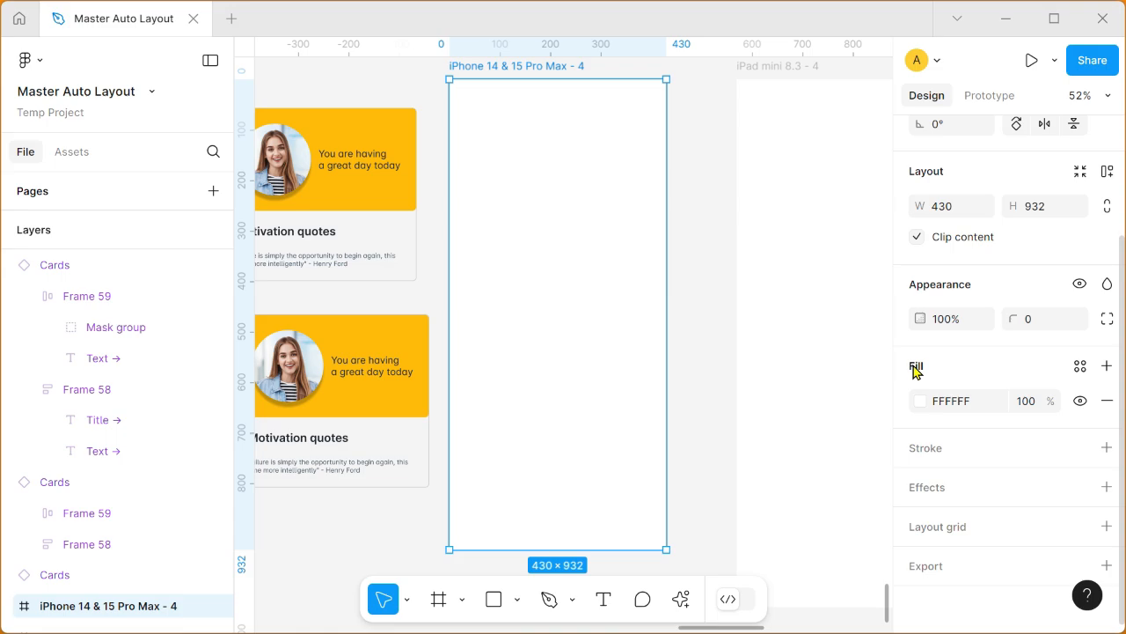
click(922, 410)
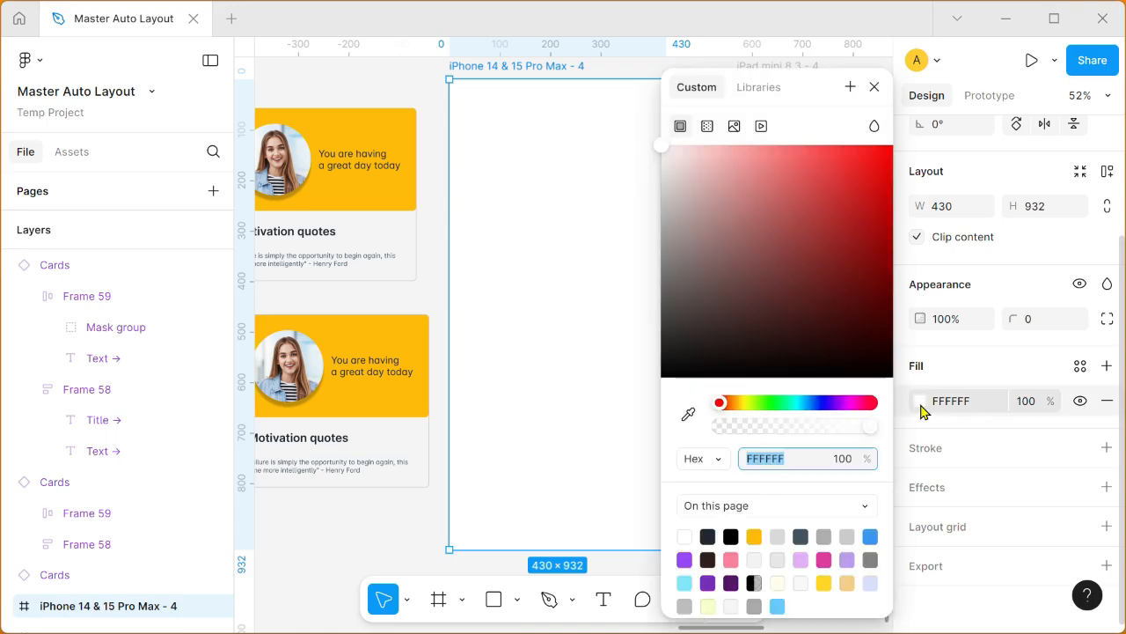
click(773, 91)
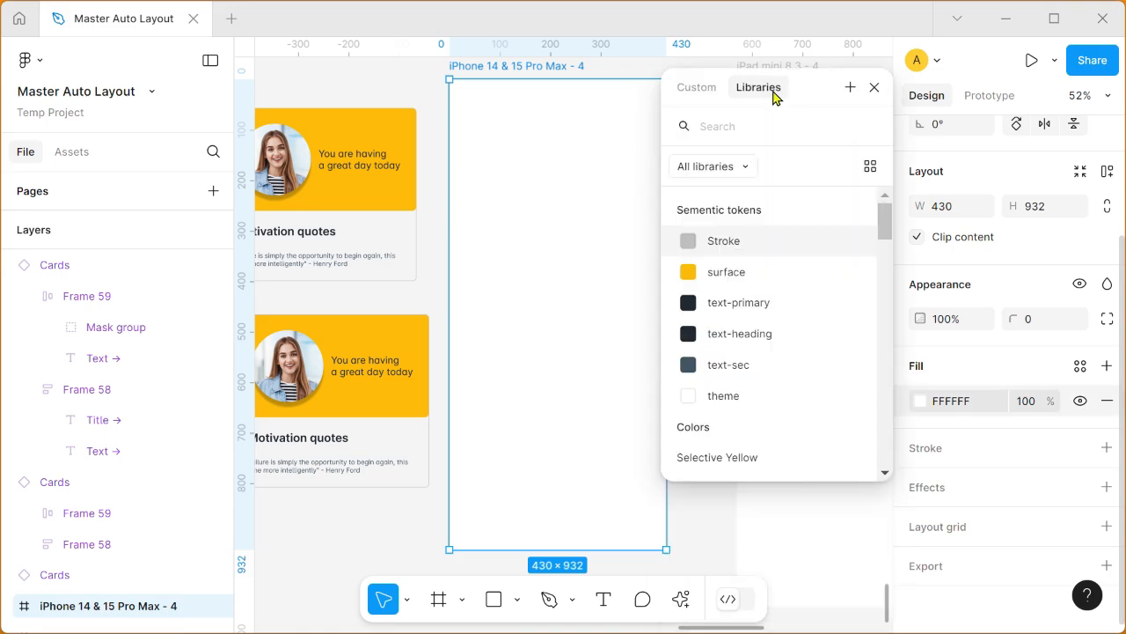
click(778, 402)
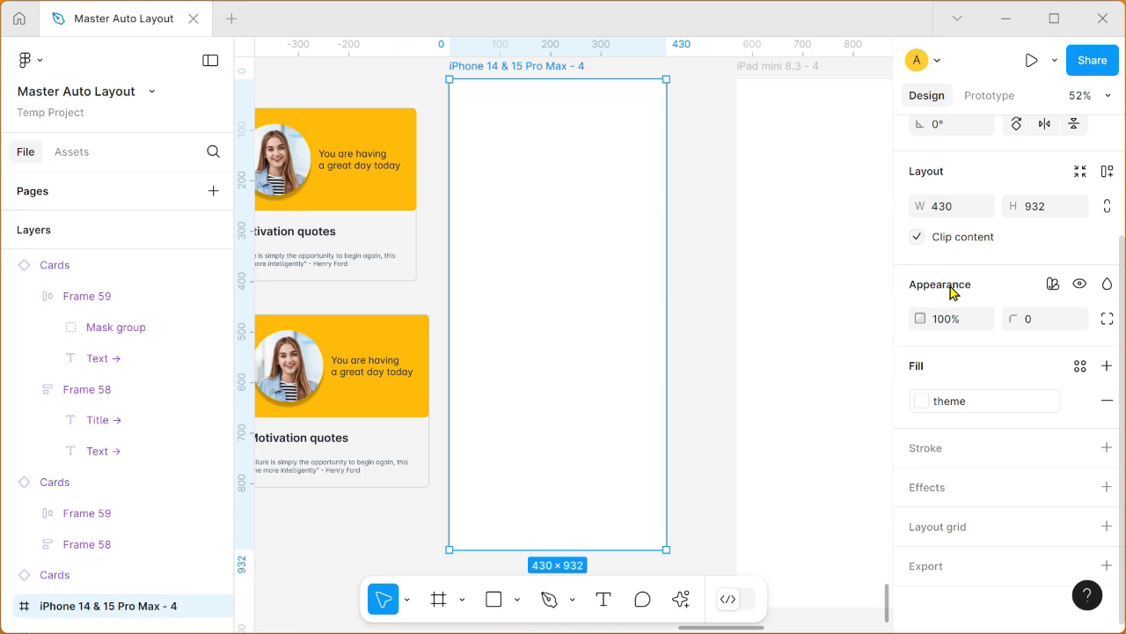
click(1053, 285)
mouse_move(1048, 344)
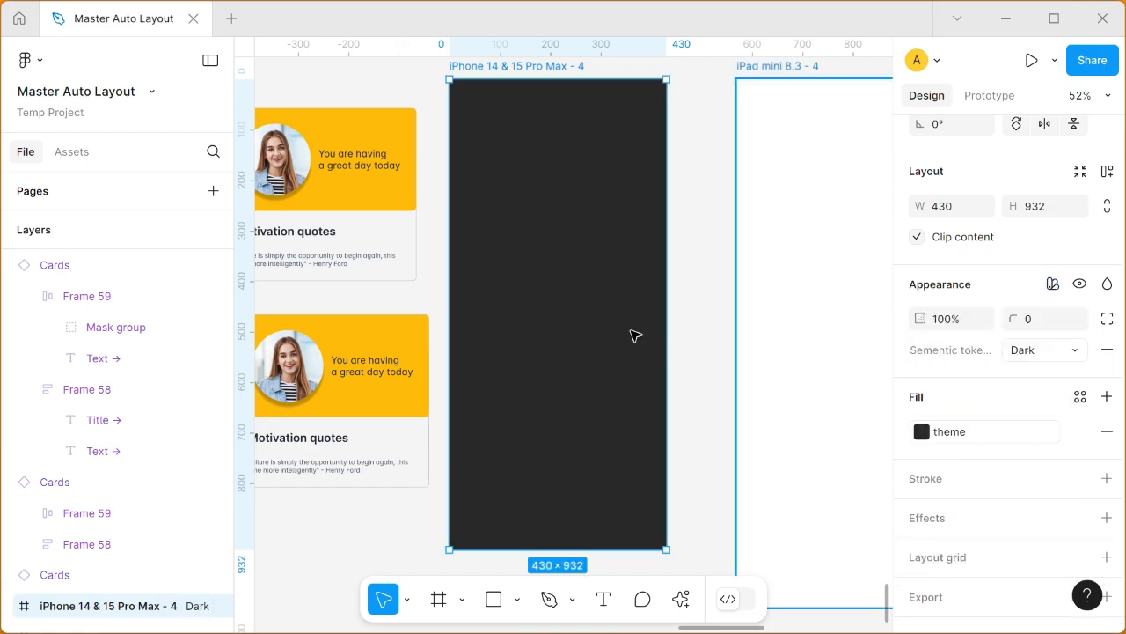
Step: Move the second card into line beneath the first card, at X 494
click(349, 362)
mouse_move(344, 342)
mouse_down()
mouse_move(568, 294)
mouse_move(329, 342)
mouse_up()
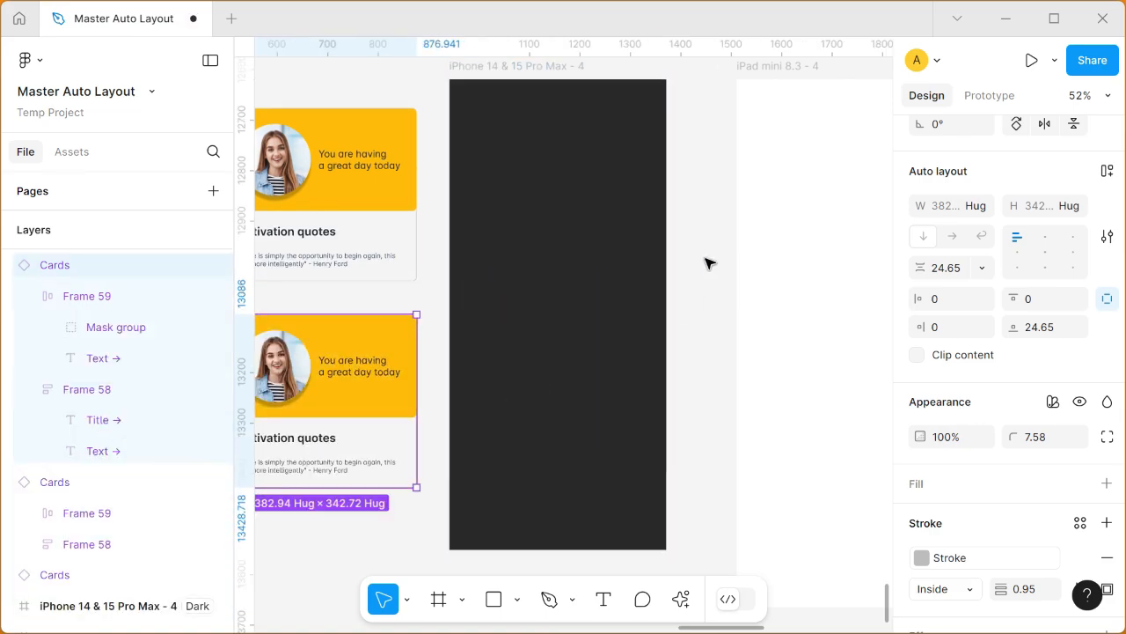
Step: Apply the theme variable to the fill of both the iPad mini 8.3 - 4 frame and the Desktop frame beside it
scroll(711, 259, down, 3)
drag(711, 259, 423, 278)
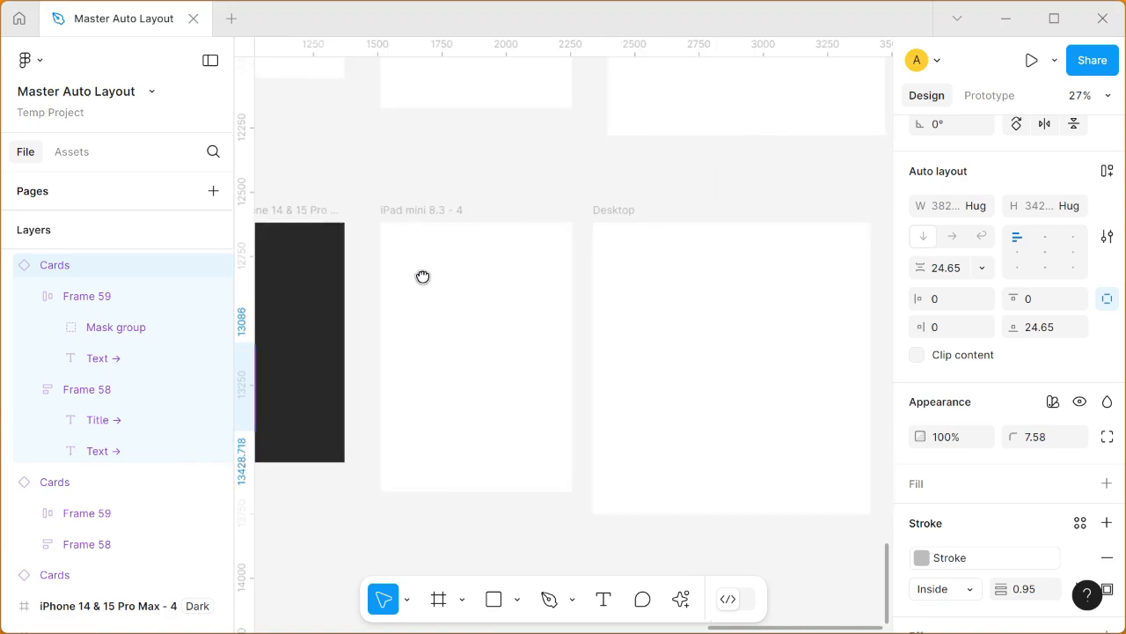
click(423, 209)
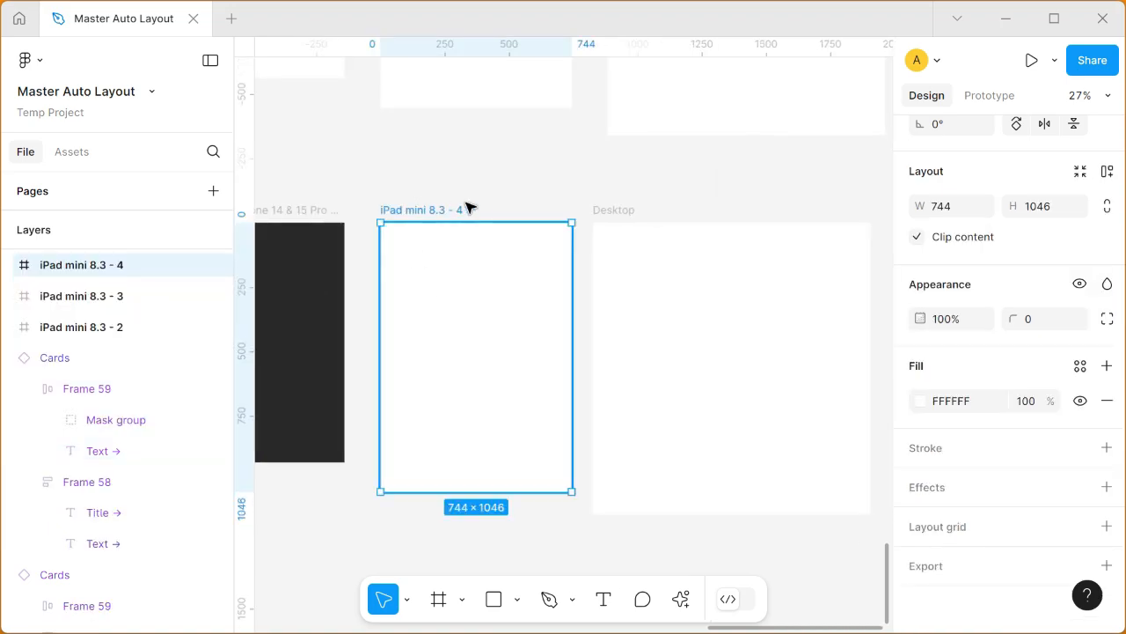
shift+click(613, 211)
scroll(948, 412, down, 1)
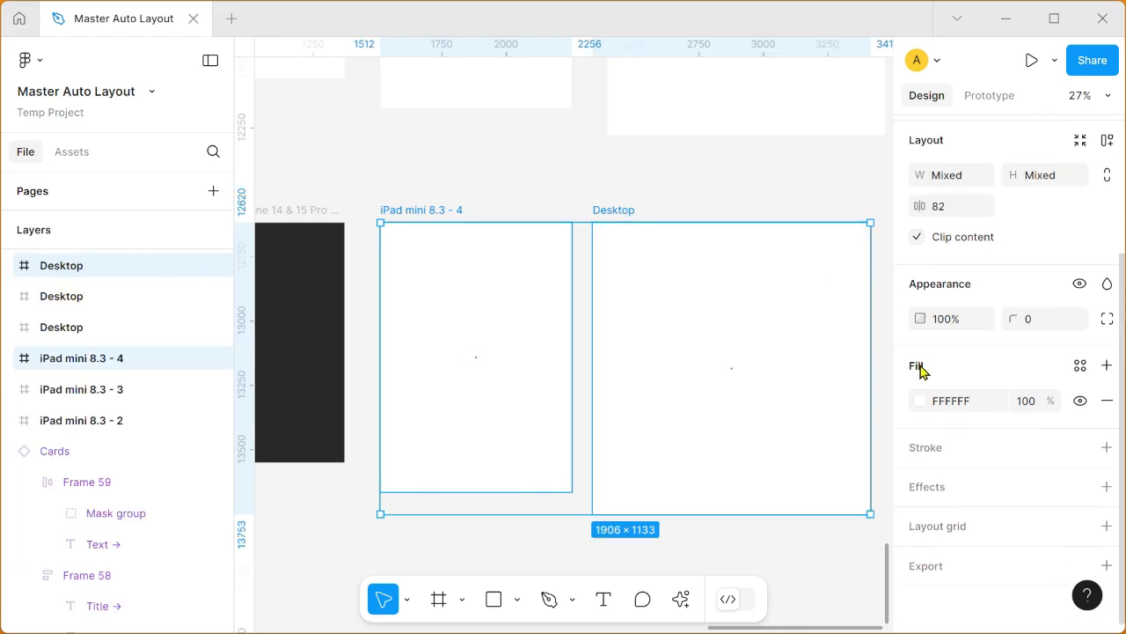
click(1080, 366)
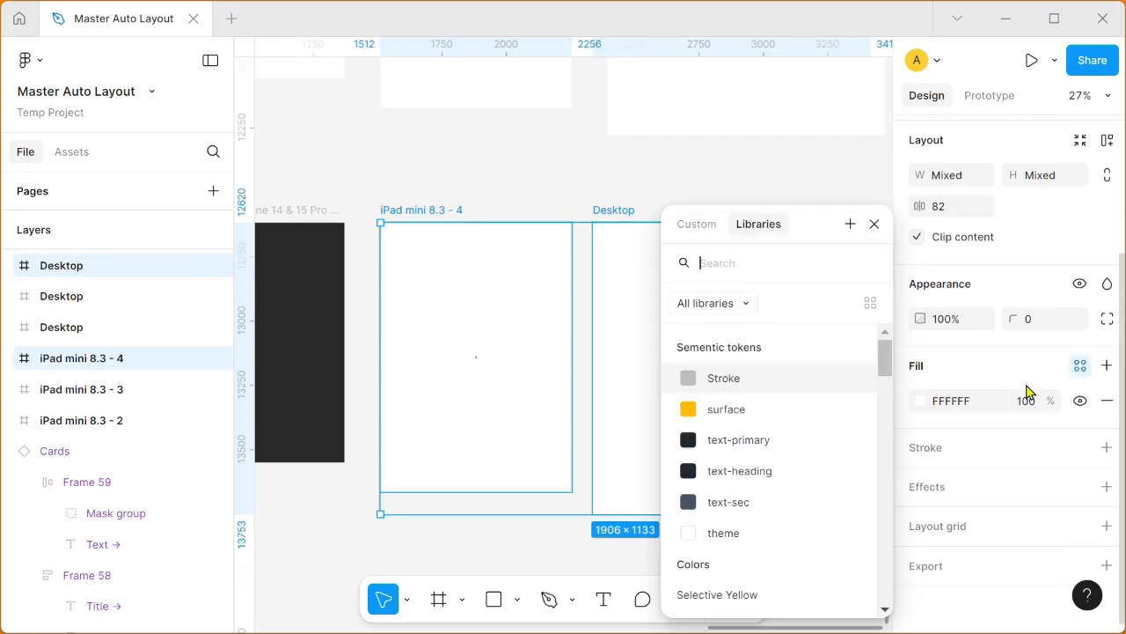
click(758, 537)
click(744, 167)
Step: Set the Sementic tokens variable mode to Dark for the iPad mini 8.3 - 4 frame and the adjacent Desktop frame
scroll(724, 243, down, 2)
drag(551, 257, 641, 194)
scroll(494, 298, up, 3)
click(455, 248)
drag(674, 238, 444, 320)
click(524, 148)
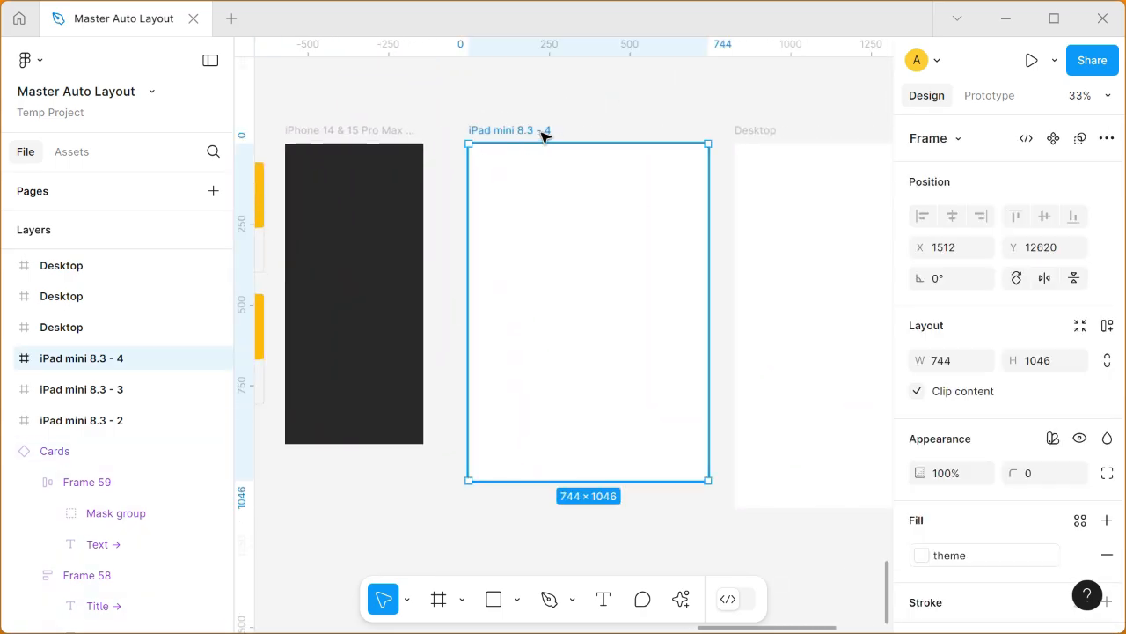
shift+click(762, 137)
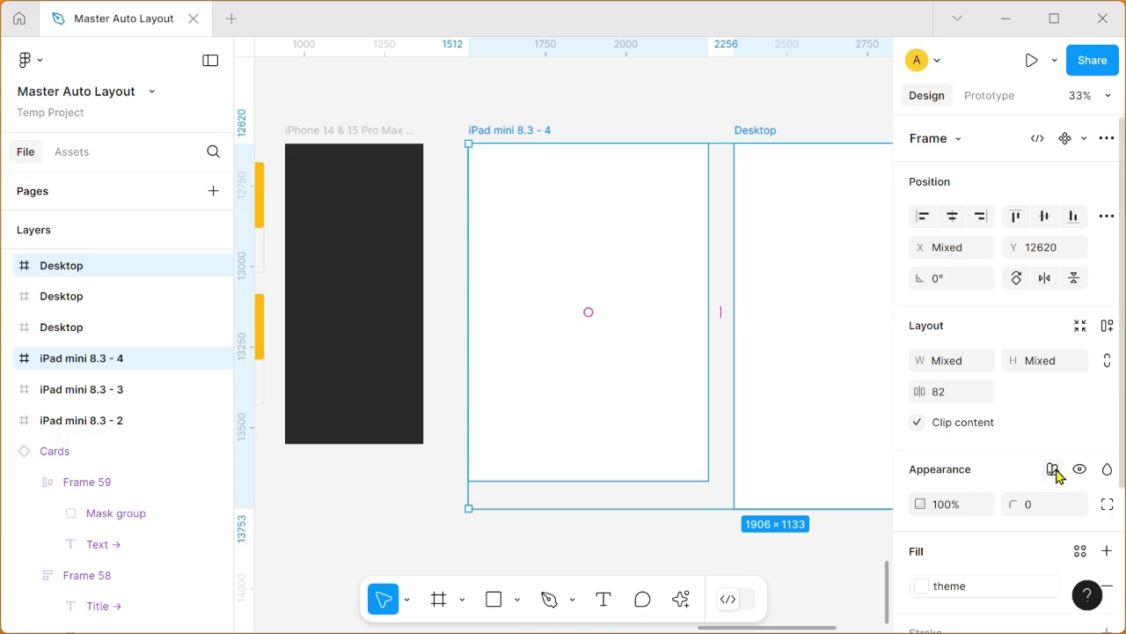
click(1054, 470)
mouse_move(1055, 525)
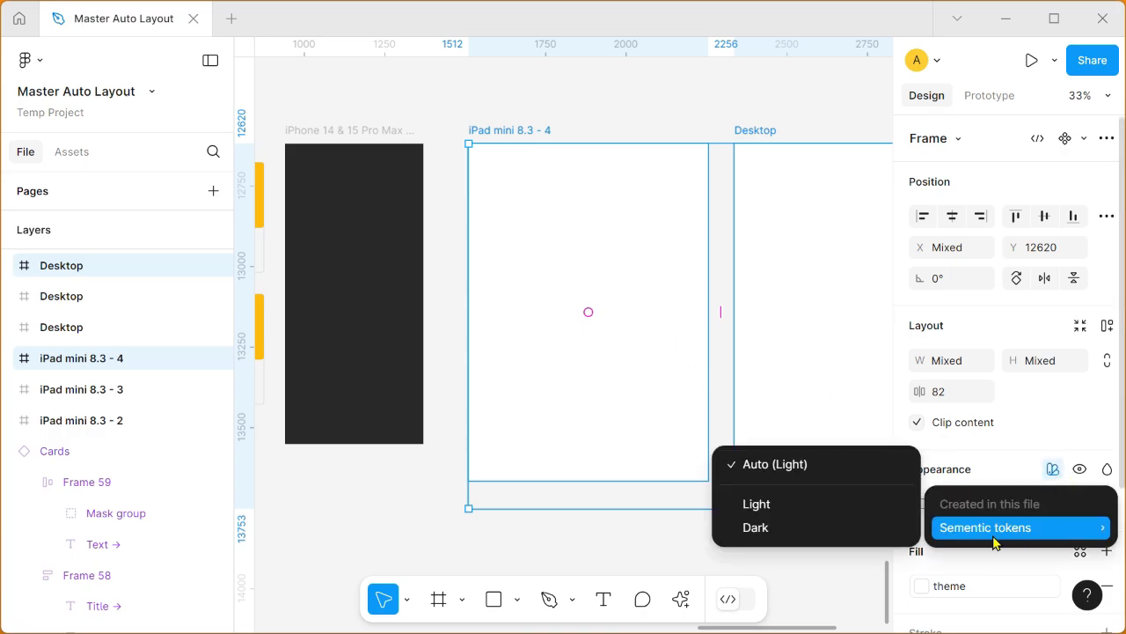
click(842, 527)
scroll(554, 461, down, 3)
key(Escape)
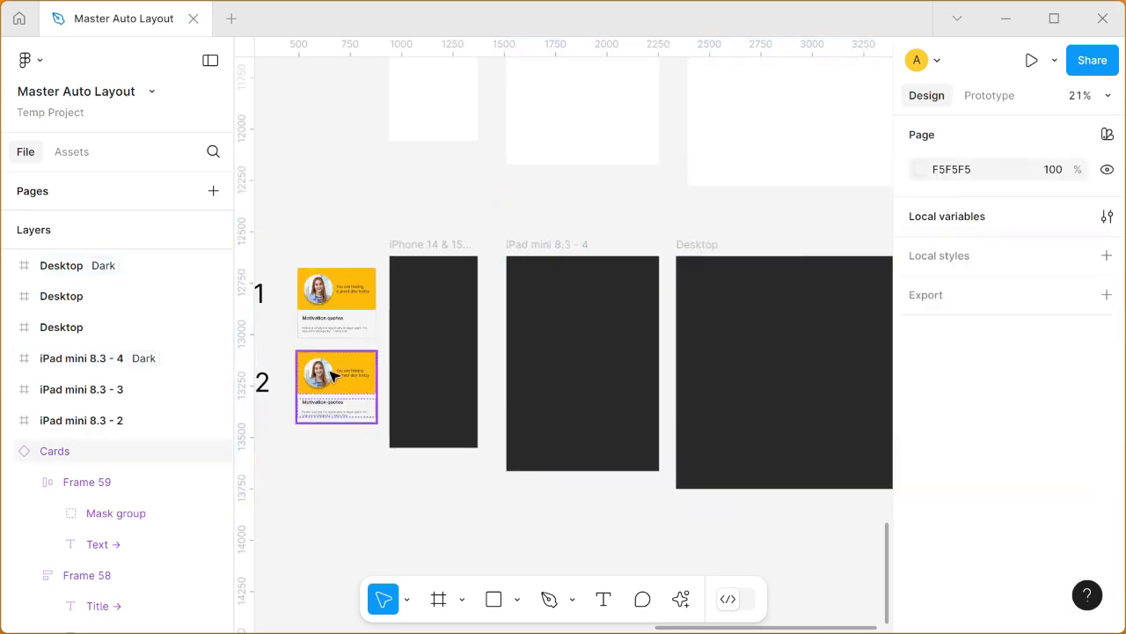
Step: Move the second card to about X 480, Y 13114, below the first card and outside the dark frames
click(333, 375)
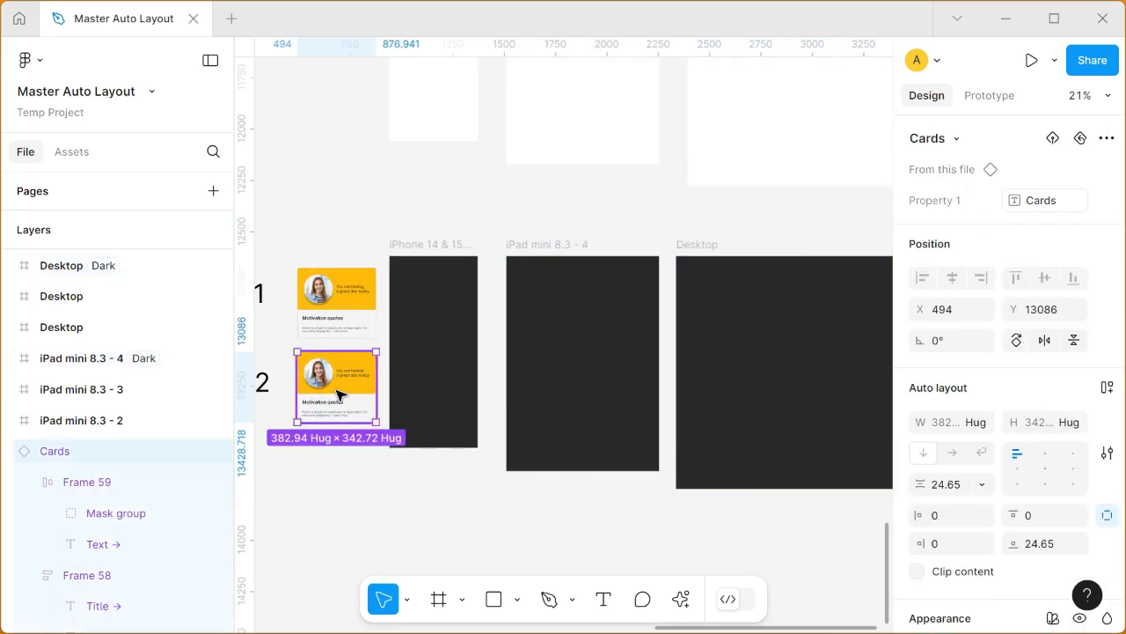
mouse_move(337, 393)
mouse_down()
mouse_move(442, 367)
mouse_move(433, 350)
mouse_move(566, 317)
mouse_move(735, 318)
mouse_move(548, 329)
mouse_move(540, 317)
mouse_move(334, 392)
mouse_move(322, 378)
mouse_up()
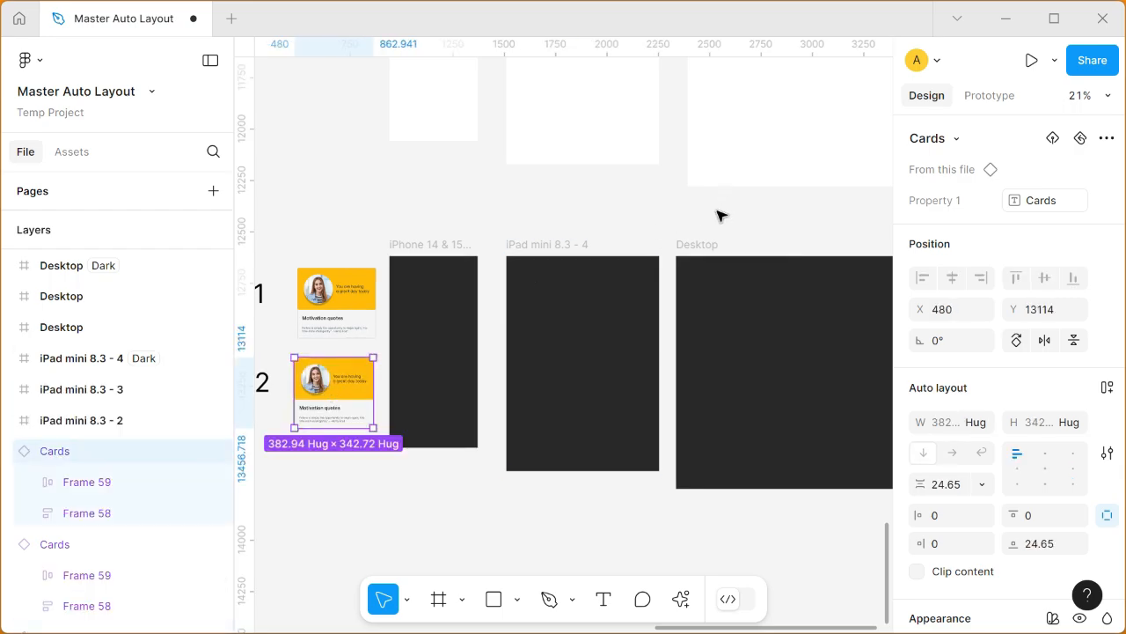